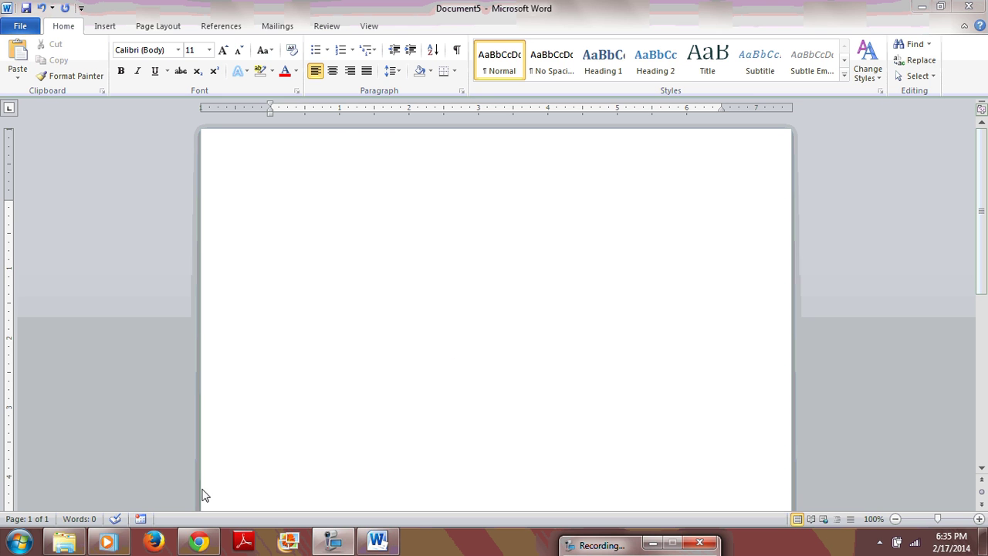
Bring up the SmartArt_Demo video window, maximize and restore it, and snap it to the right half of the screen
left_click(107, 543)
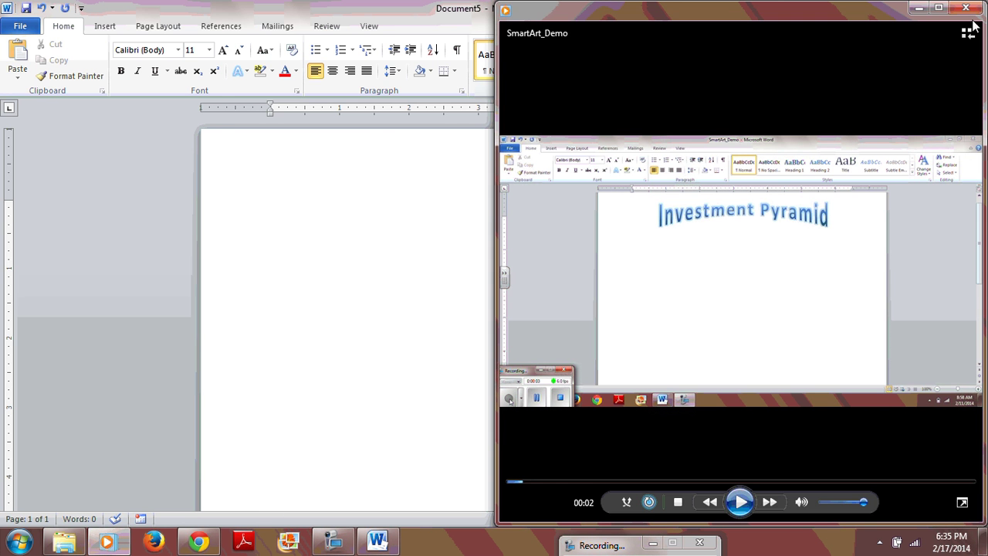
left_click(939, 9)
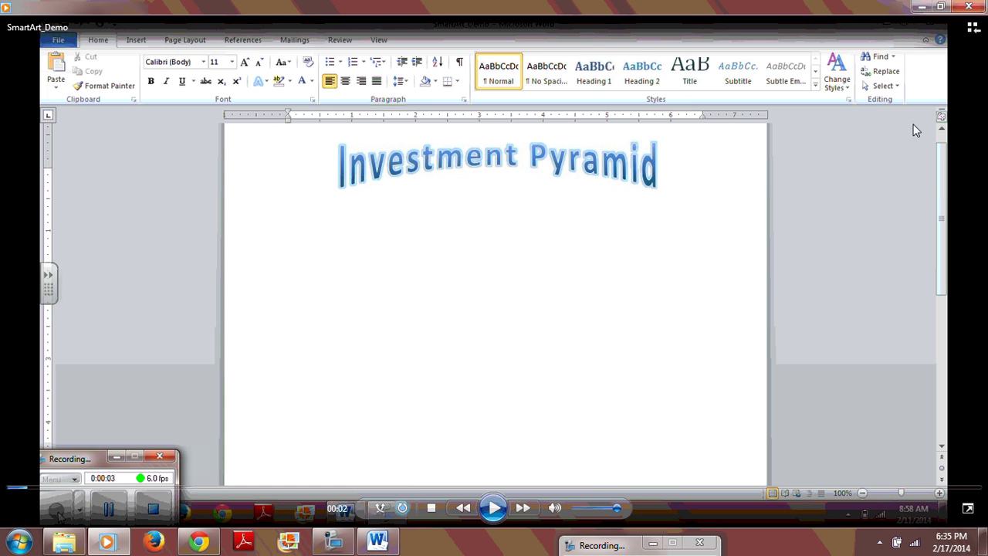
left_click(940, 7)
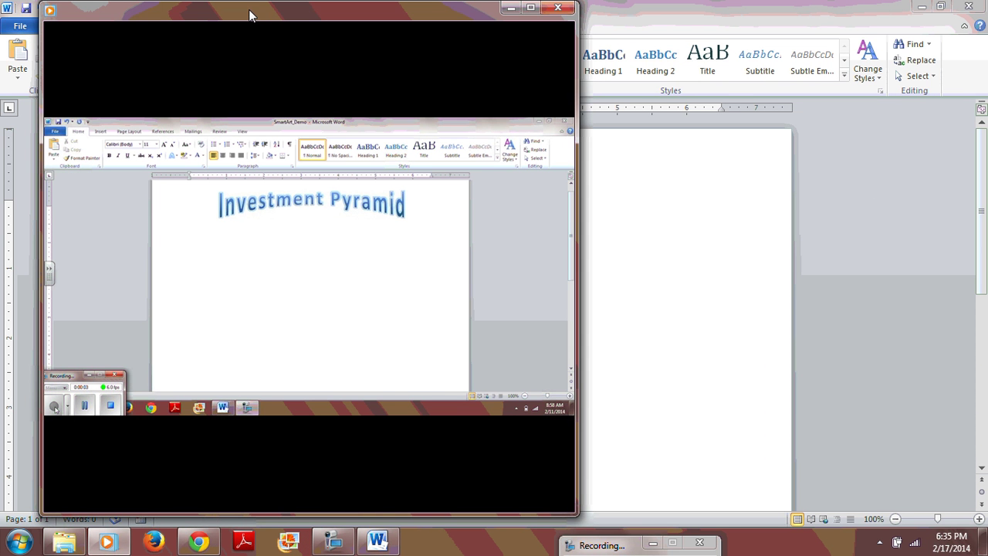
left_click_drag(249, 14, 987, 127)
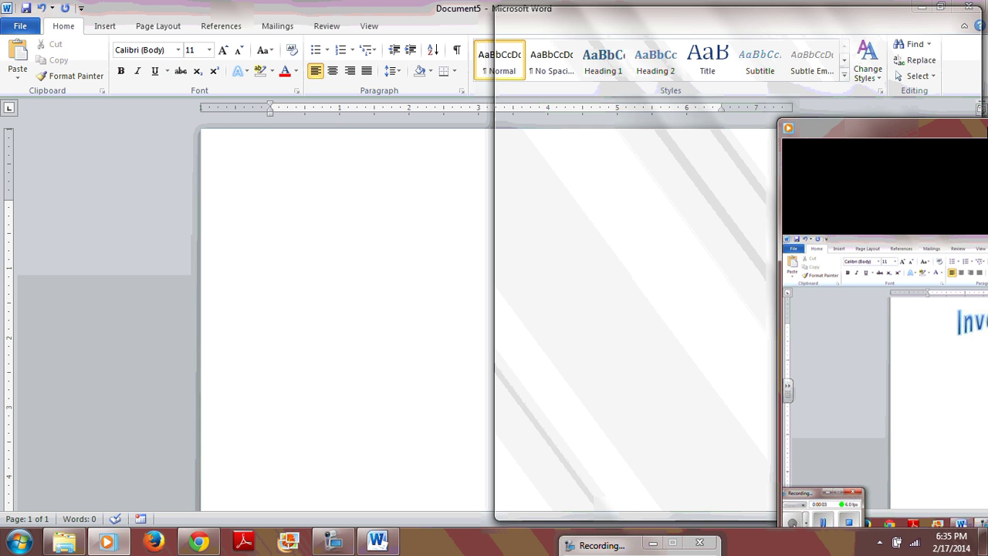
left_click_drag(987, 128, 984, 126)
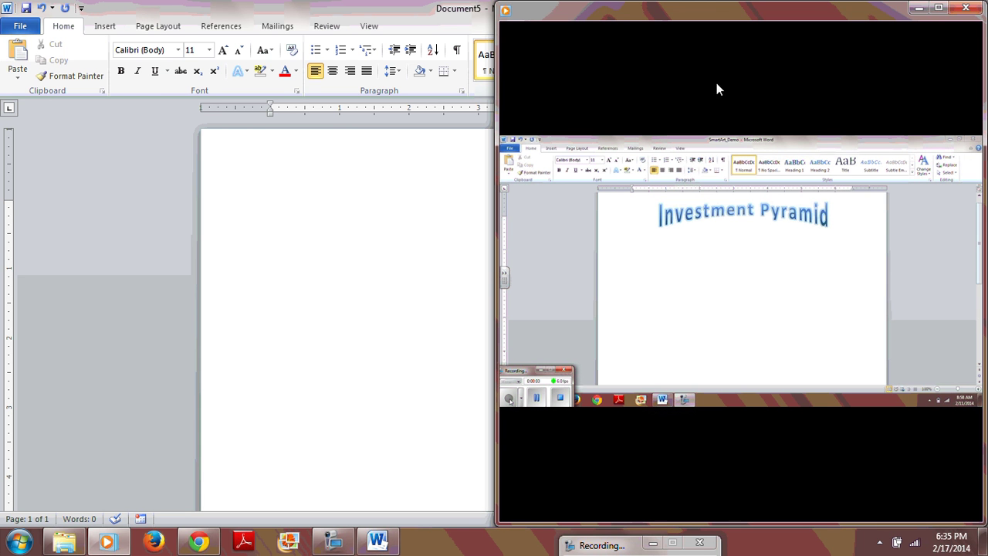
Snap the Document5 window beside the video on the left half, and return to a maximized document with the player minimized
double_click(353, 7)
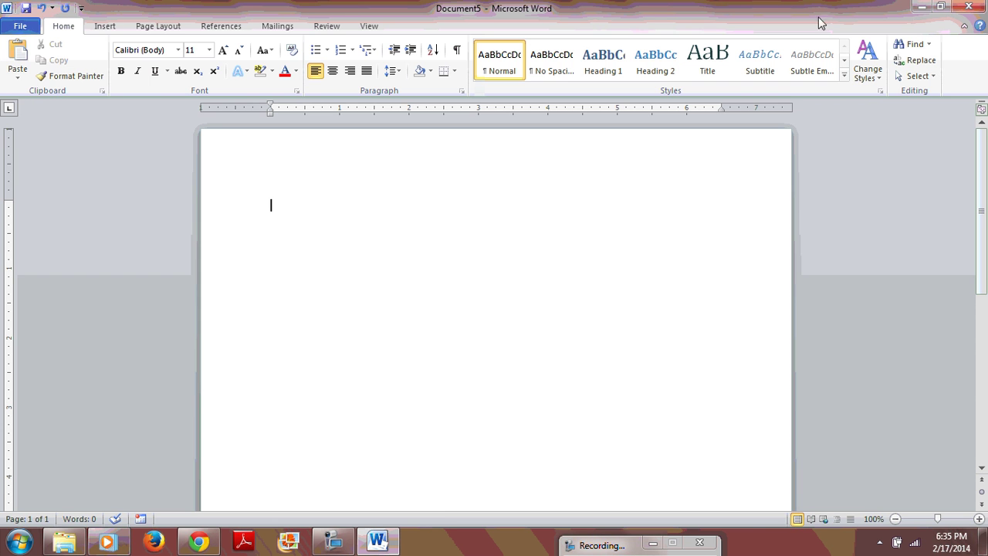
left_click(938, 7)
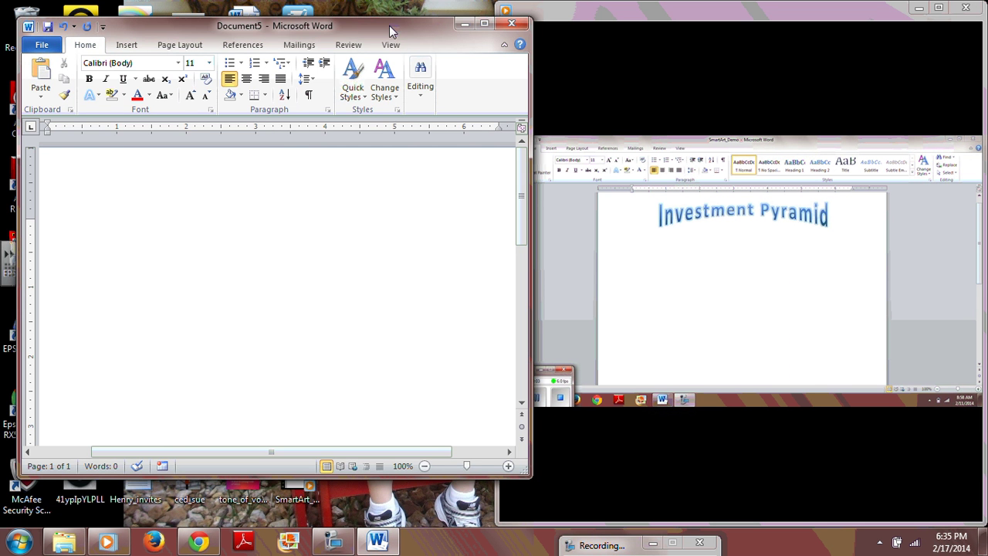
left_click_drag(389, 25, 2, 142)
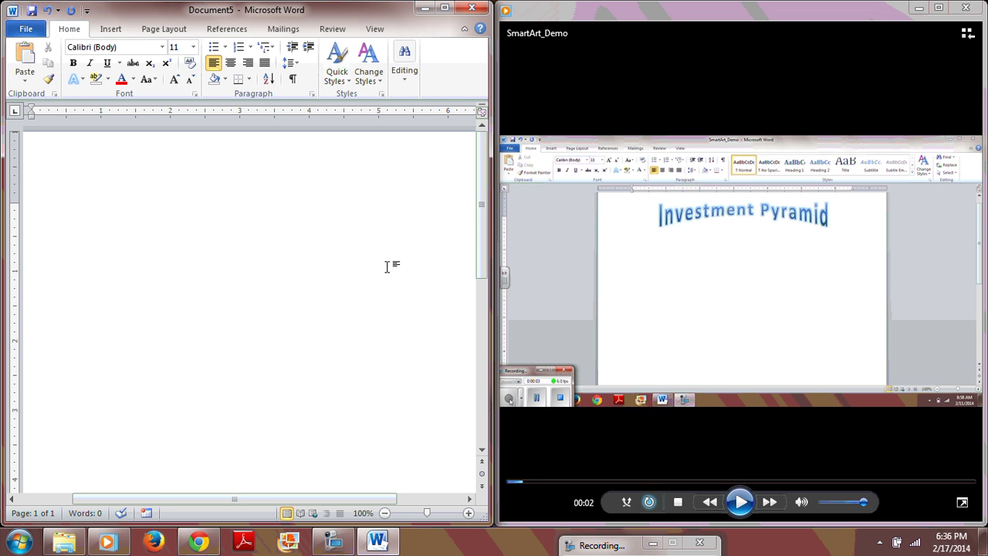
left_click(918, 8)
left_click(444, 8)
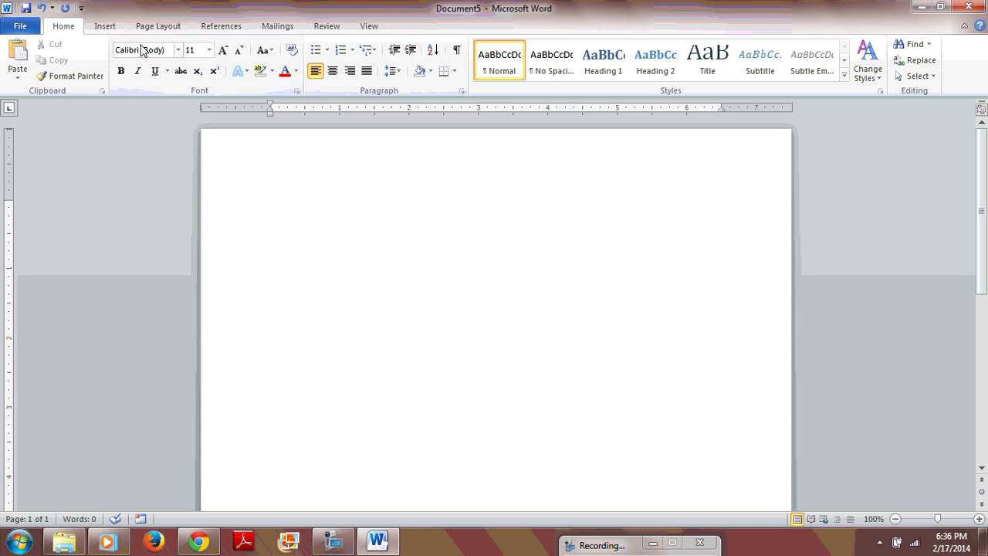
Hide and redisplay the document rulers twice through the Ruler display option
left_click(371, 29)
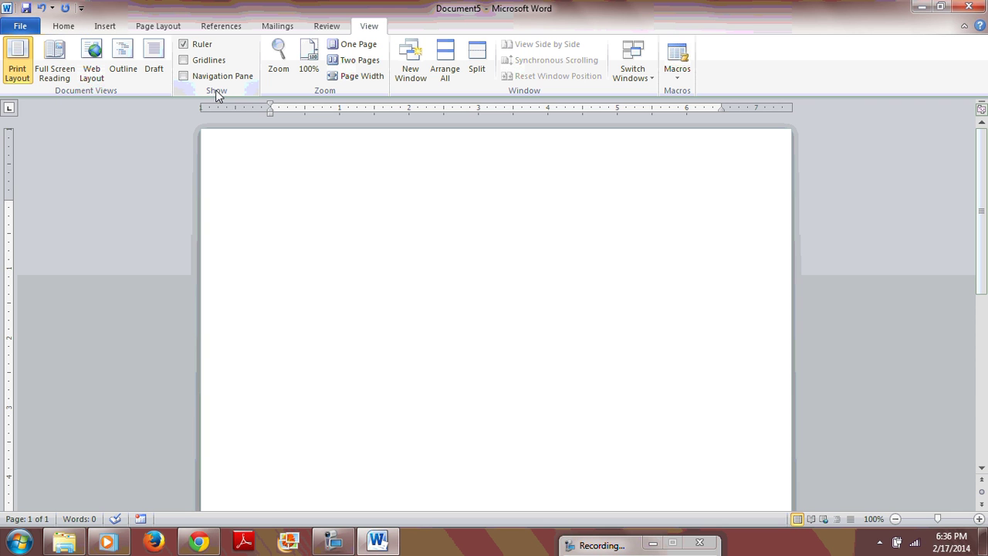
left_click(183, 45)
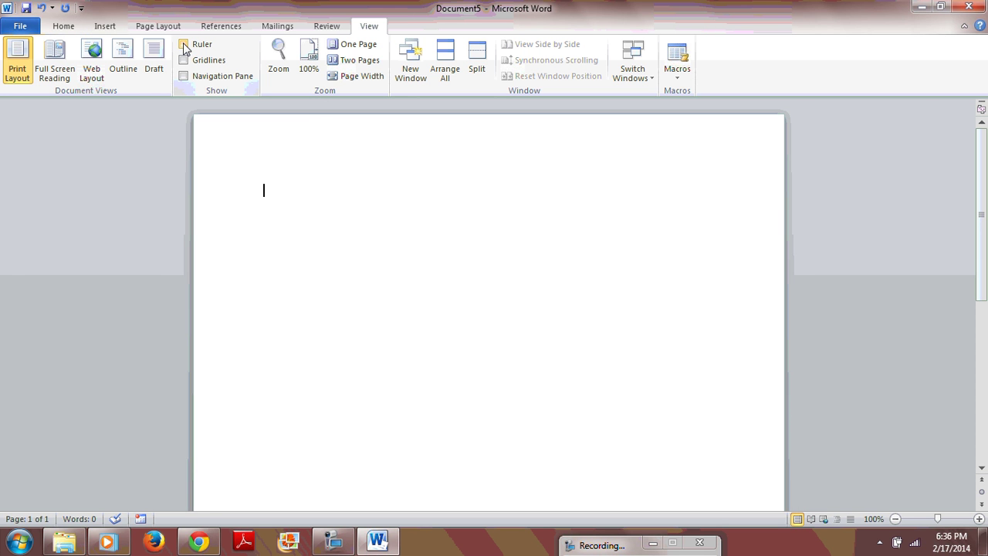
left_click(183, 45)
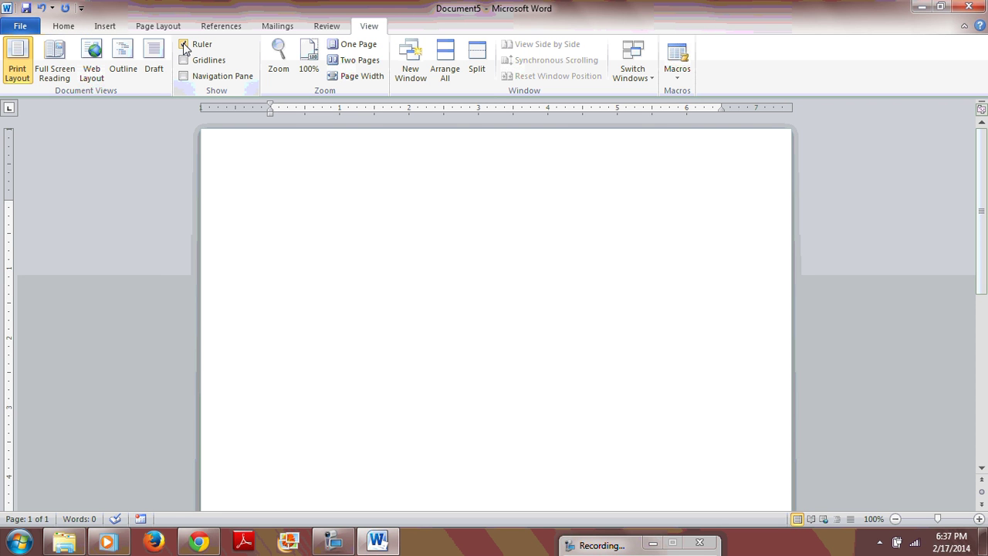
left_click(183, 45)
left_click(184, 46)
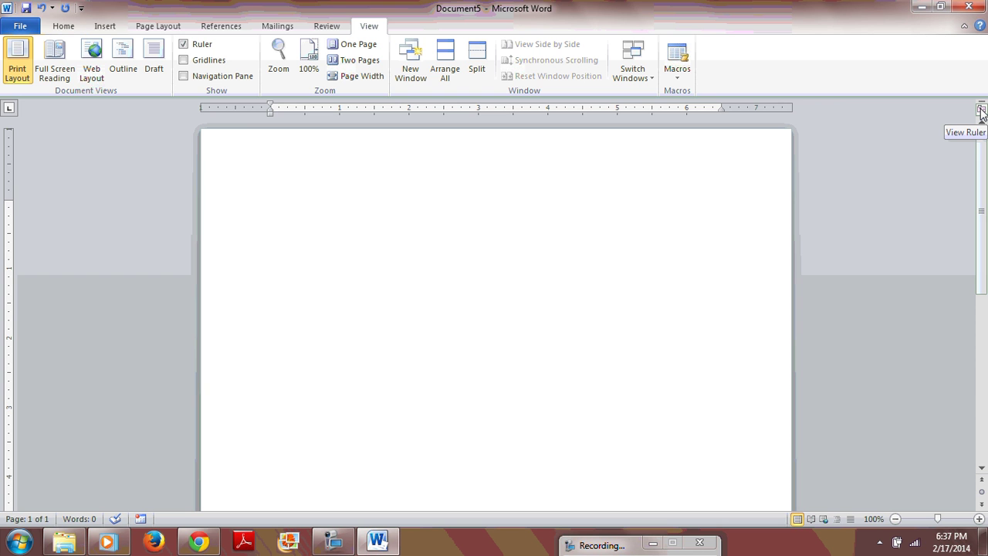
Hide and redisplay the rulers twice with the View Ruler toggle beside the page
left_click(981, 110)
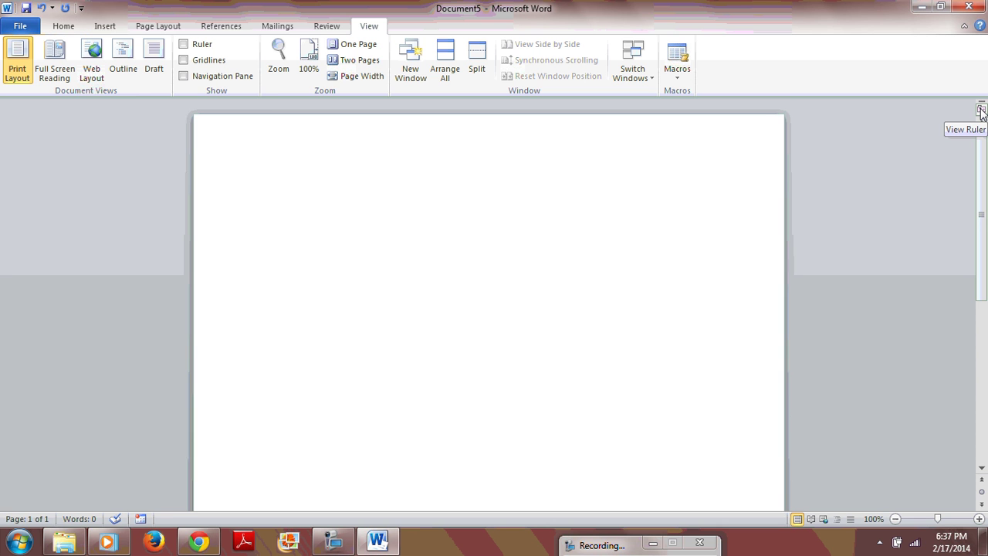
left_click(981, 111)
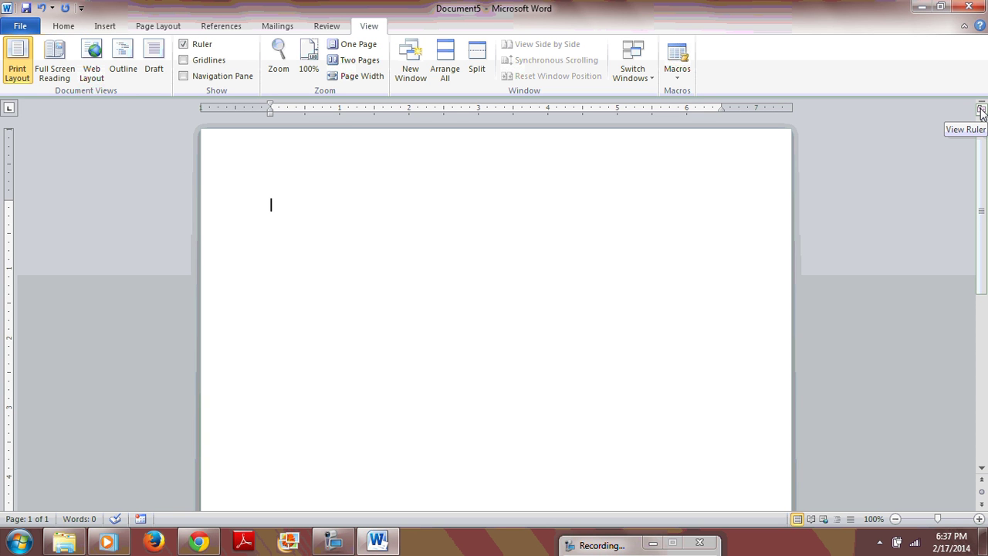
left_click(981, 110)
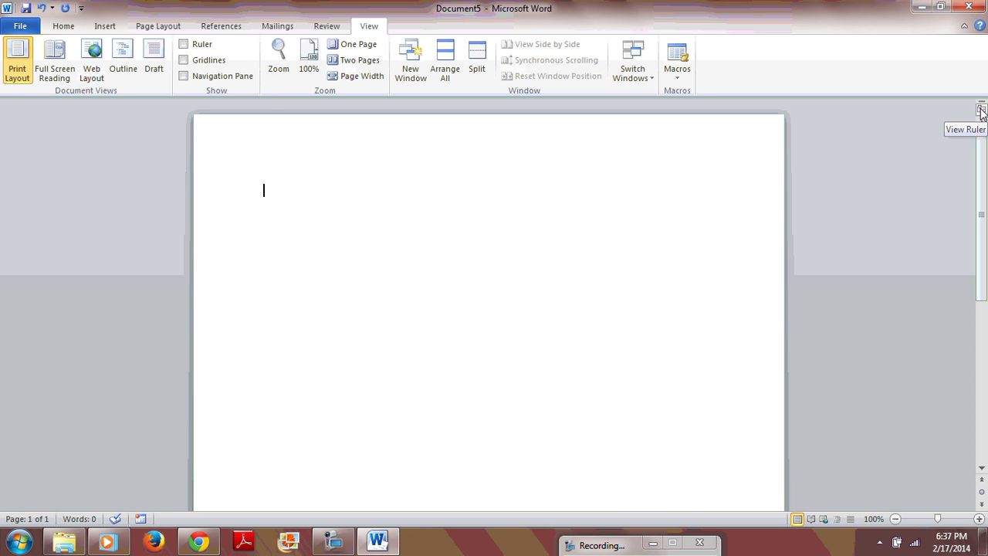
left_click(981, 110)
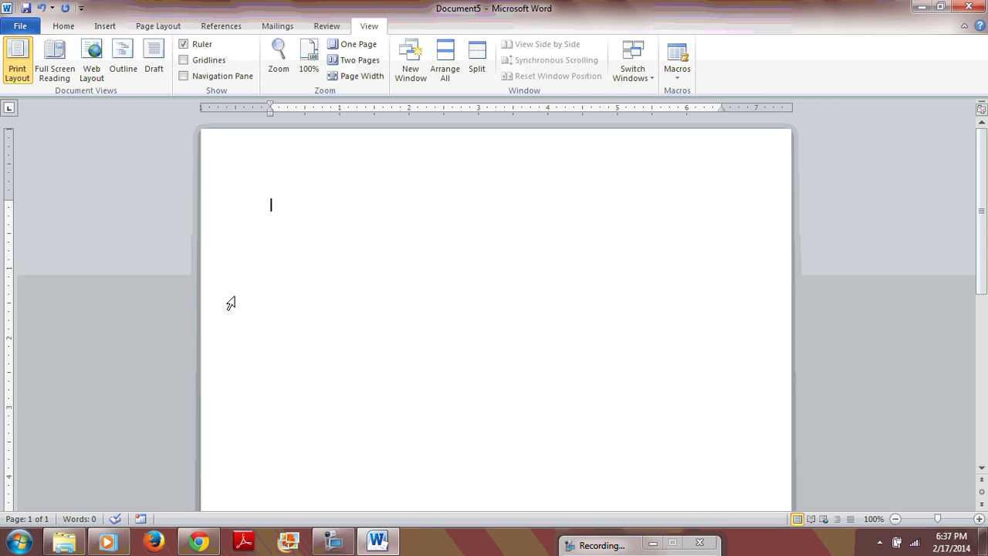
Display the blank document in Draft and Outline views, and return it to Print Layout view
left_click(154, 68)
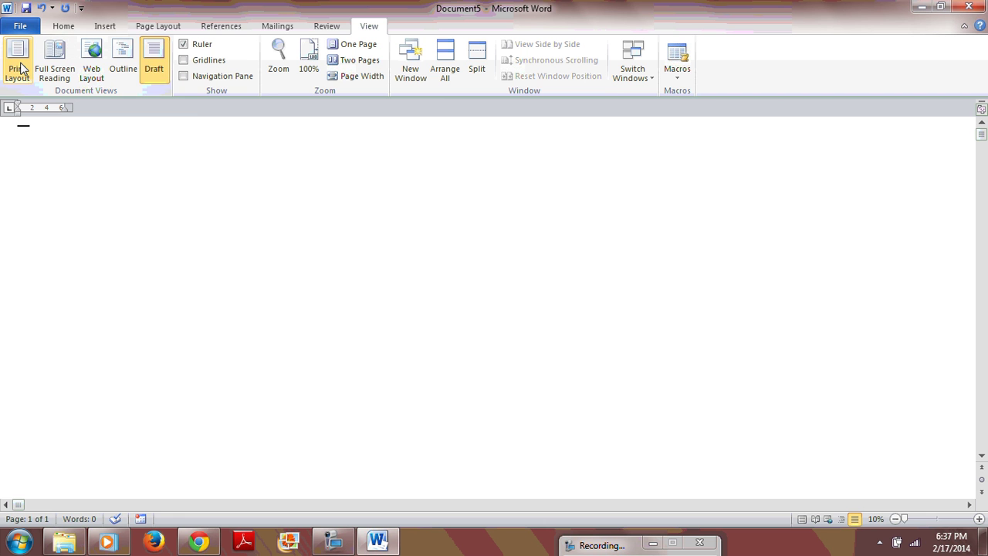
left_click(20, 69)
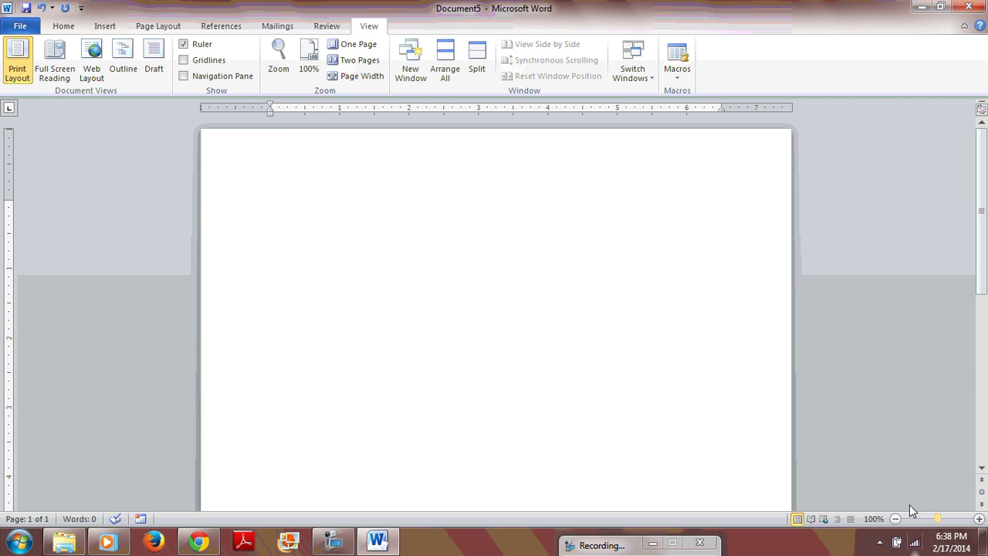
left_click(848, 520)
left_click(837, 520)
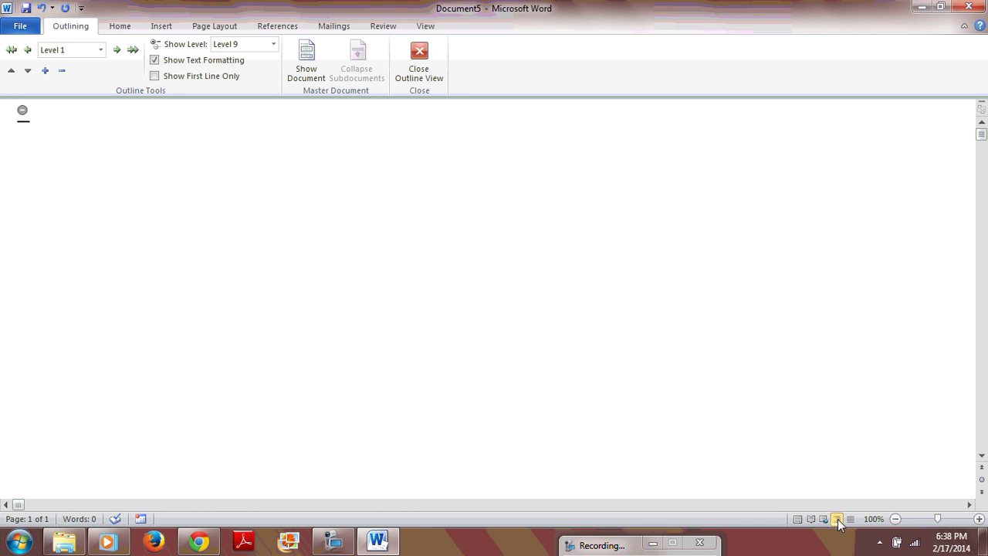
left_click(797, 520)
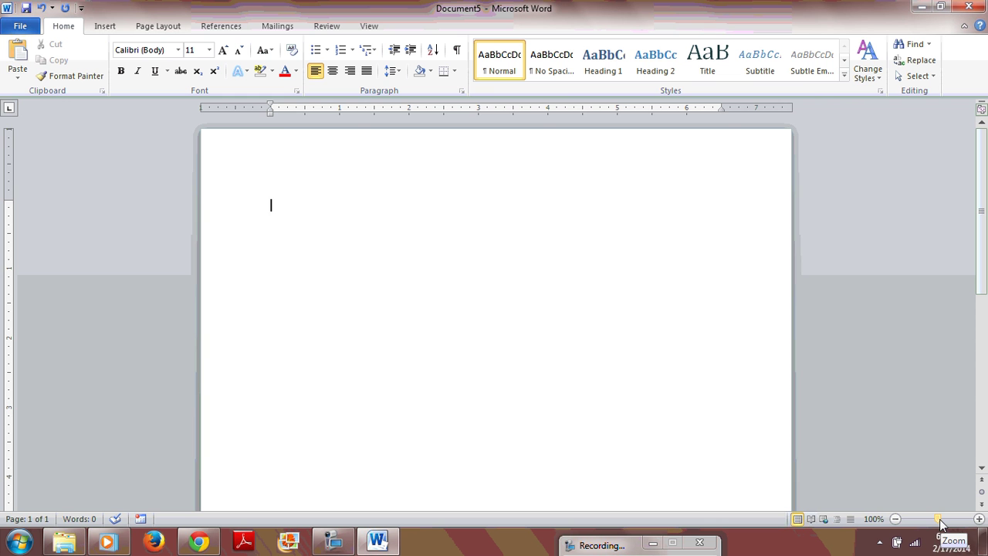
Zoom the document in and out in small amounts, ending at 100%
mouse_move(939, 520)
left_mouse_down()
mouse_move(965, 519)
mouse_move(920, 520)
mouse_move(937, 520)
left_mouse_up()
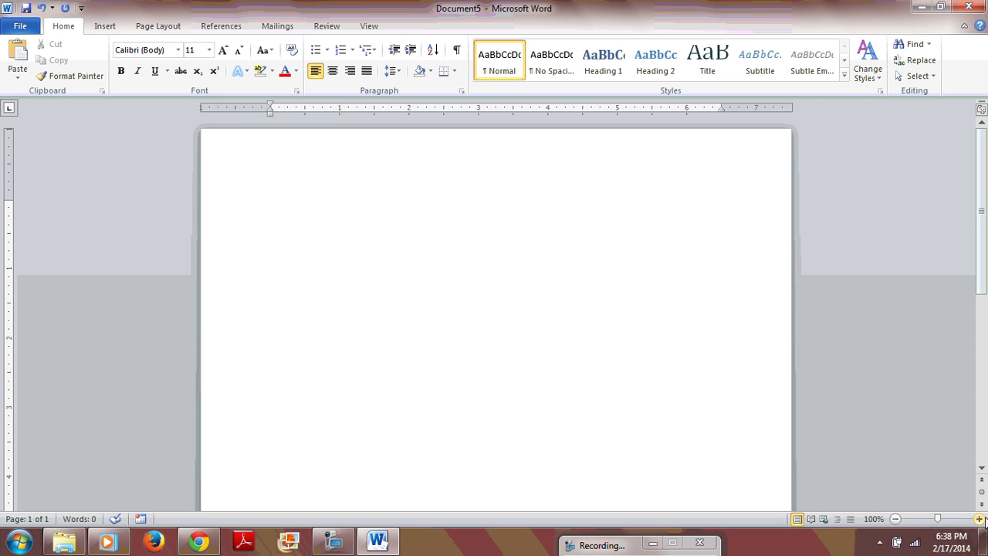
left_click(978, 519)
left_click(895, 519)
Examine the preset and percentage options in the Zoom dialog without applying any change
left_click(370, 26)
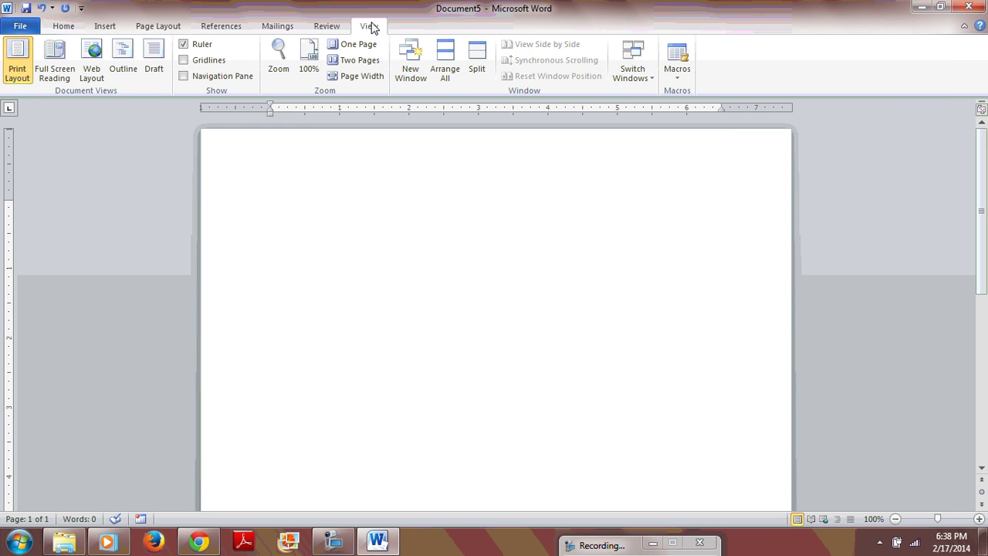
left_click(278, 57)
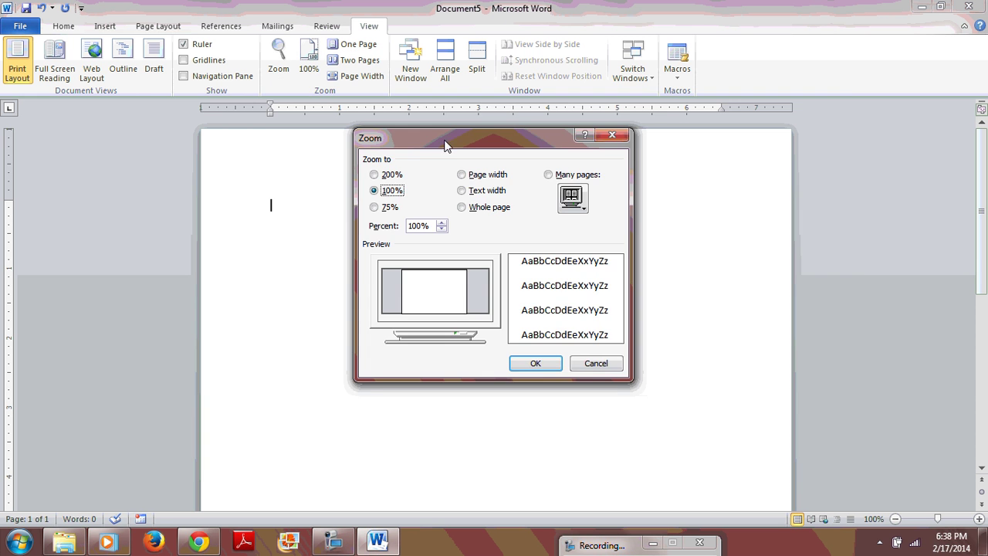
left_click_drag(444, 145, 666, 96)
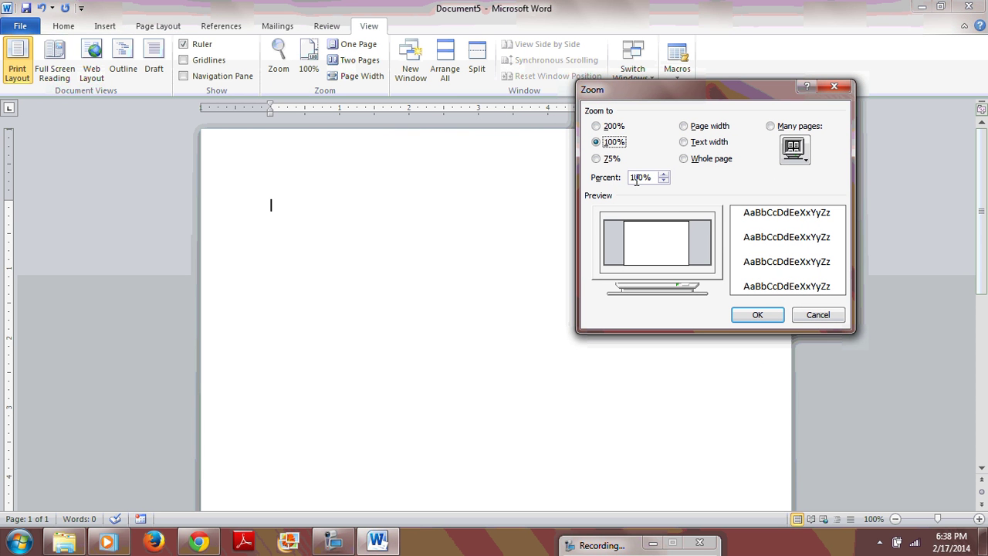
left_click(819, 315)
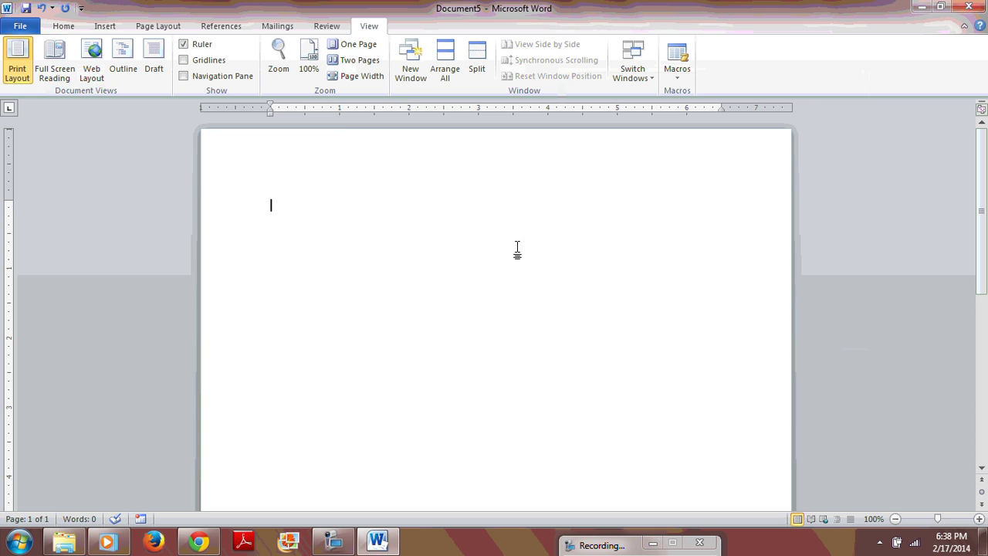
Display the document as One Page and as Two Pages, and return the zoom to 100%
left_click(370, 47)
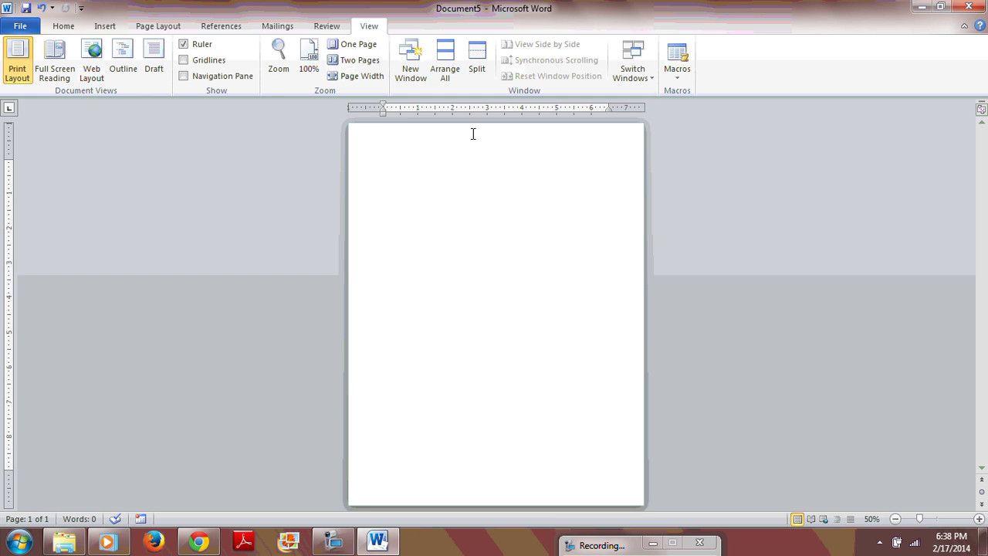
left_click(338, 62)
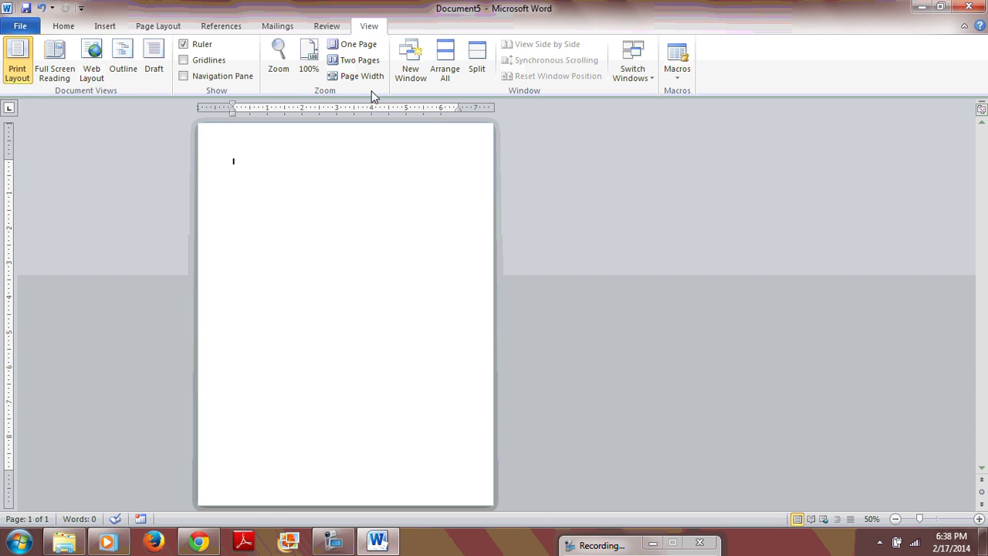
left_click(308, 54)
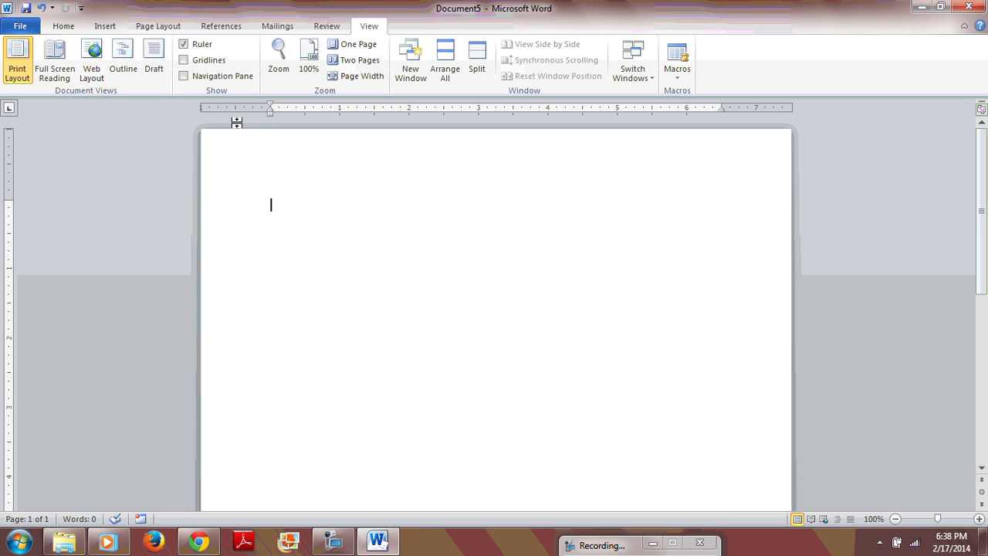
Set a custom top margin of 2 inches for the whole document
left_click(158, 27)
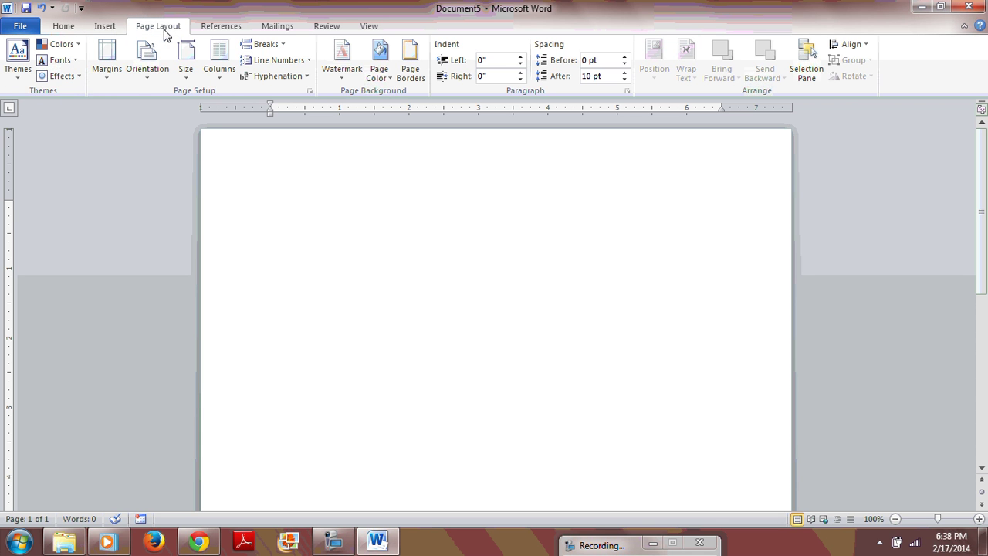
left_click(108, 73)
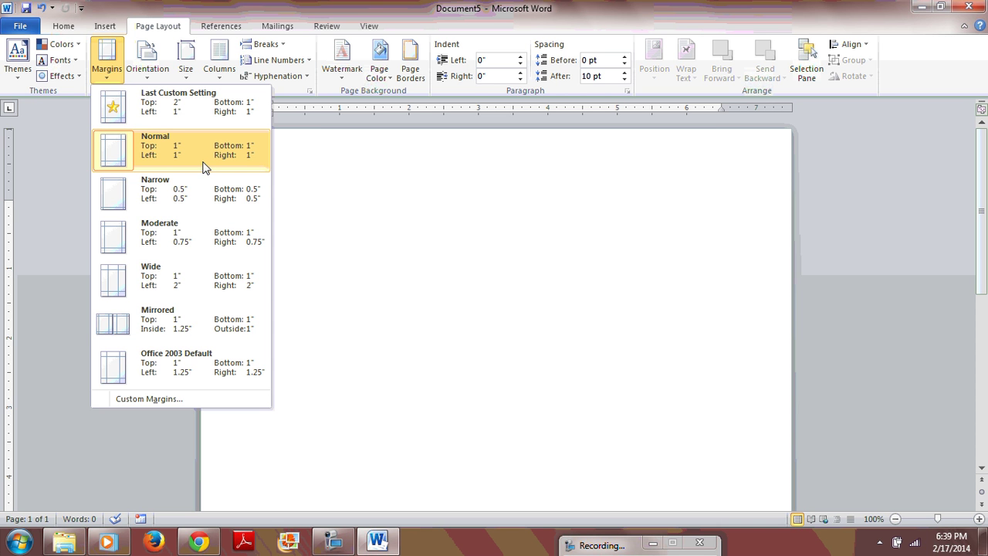
left_click(163, 401)
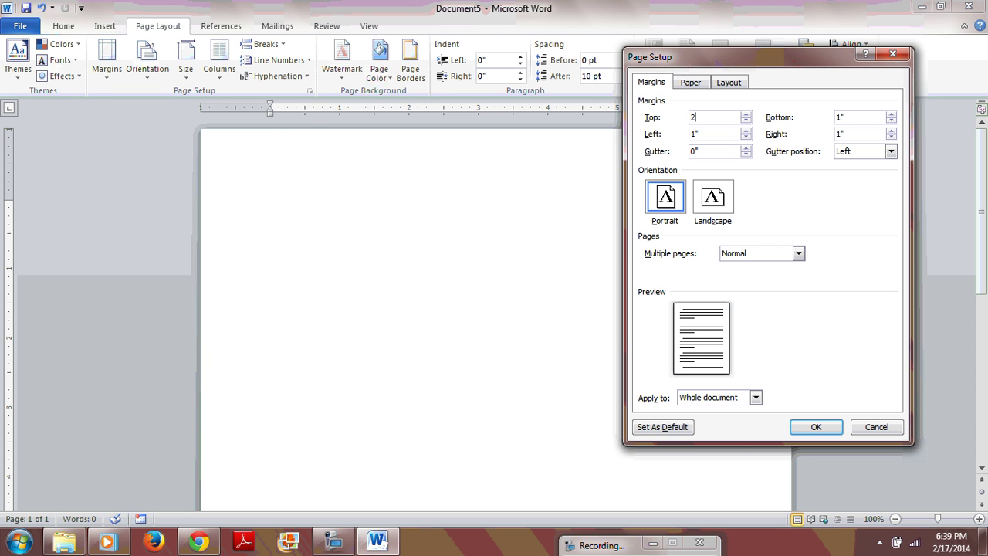
key("Return")
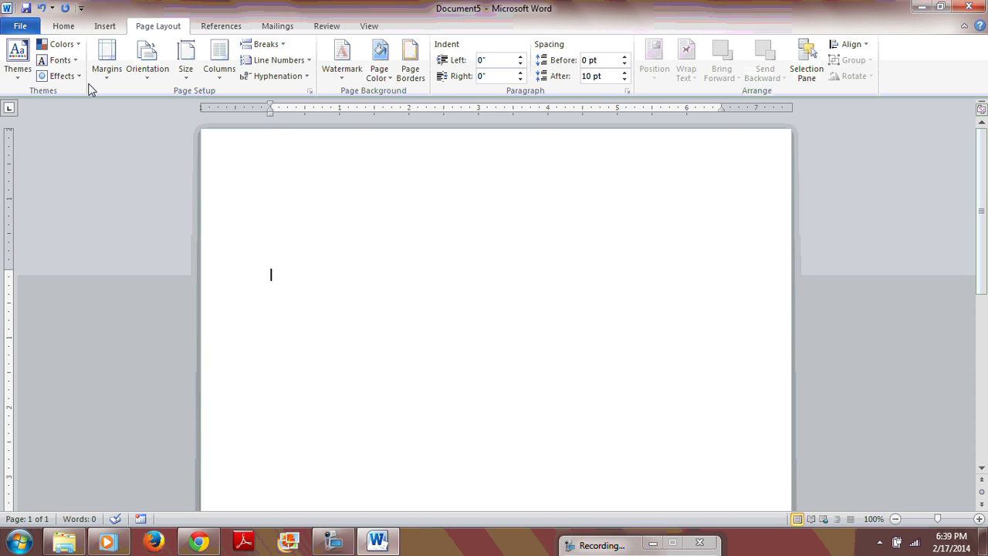
Apply the Normal margin preset to the document, with 1 inch on every side
left_click(103, 62)
left_click(146, 149)
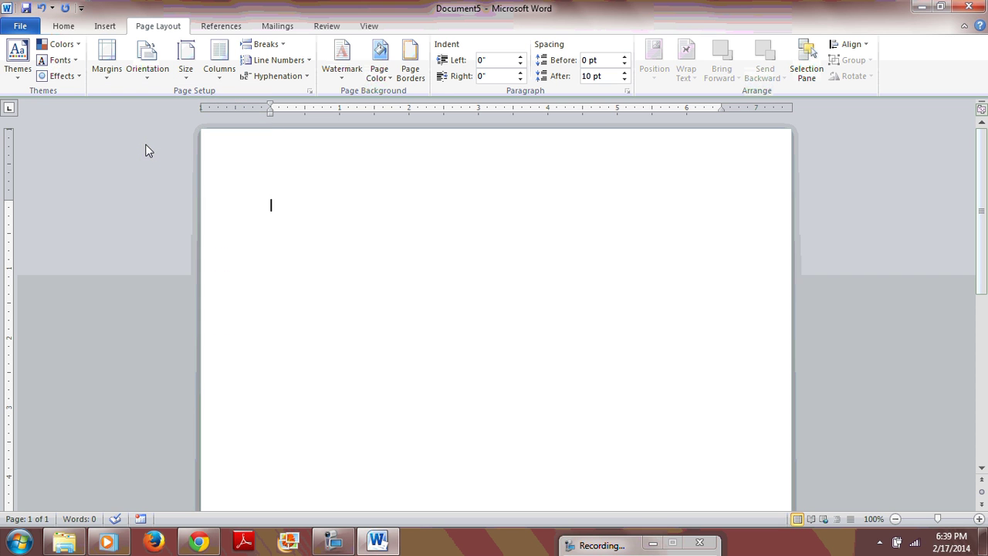
Switch the page orientation to Landscape and back to Portrait
left_click(149, 73)
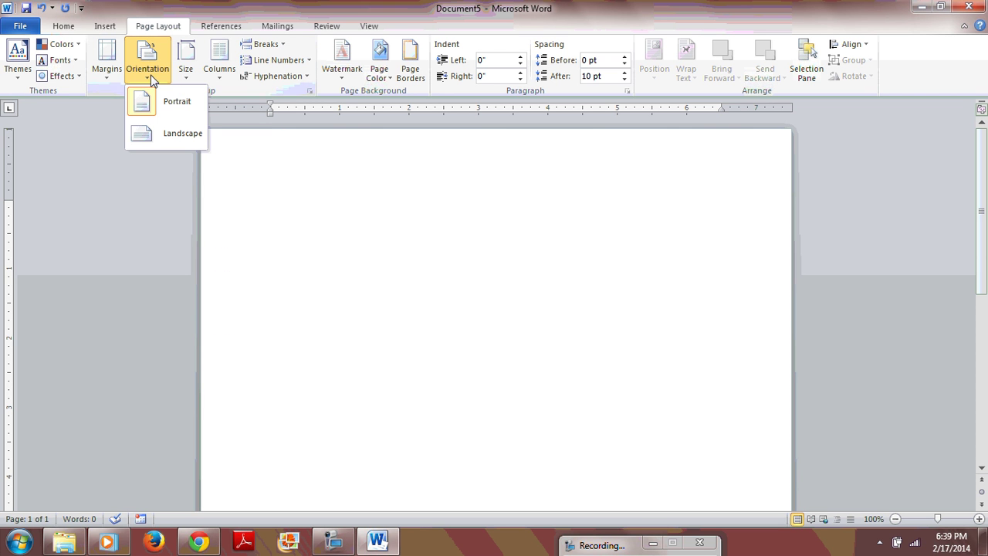
left_click(176, 134)
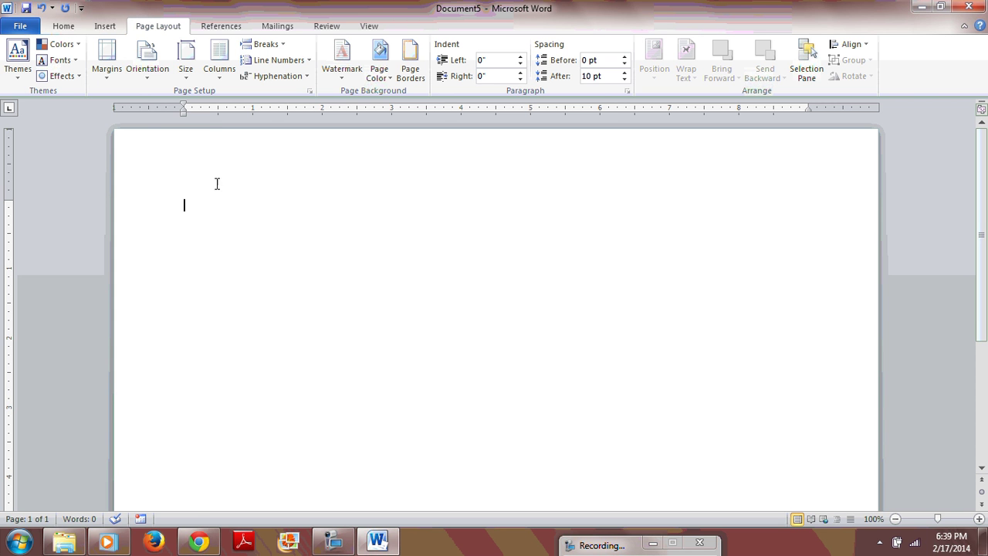
left_click(147, 58)
left_click(153, 96)
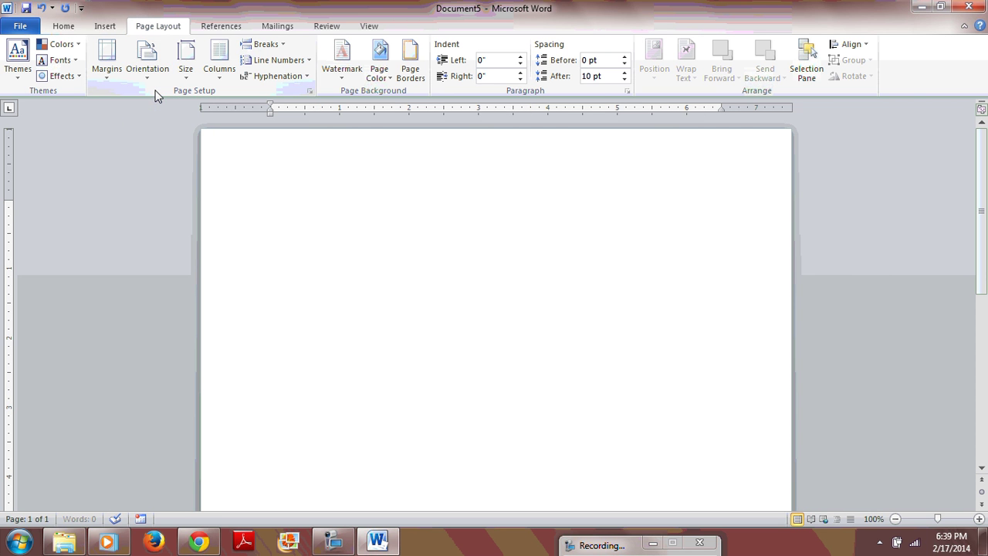
Choose Arial Black as the font for the blank document's text
left_click(61, 27)
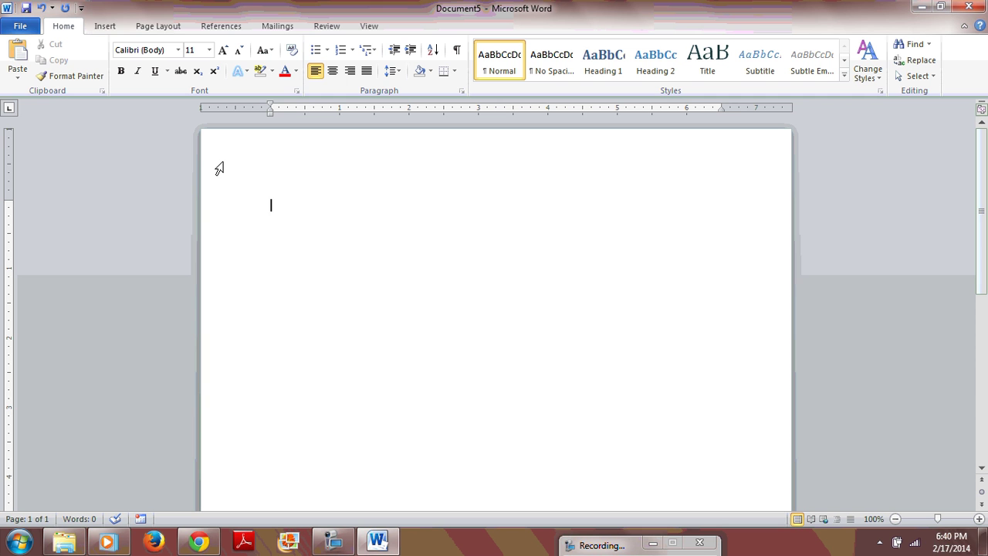
left_click(176, 50)
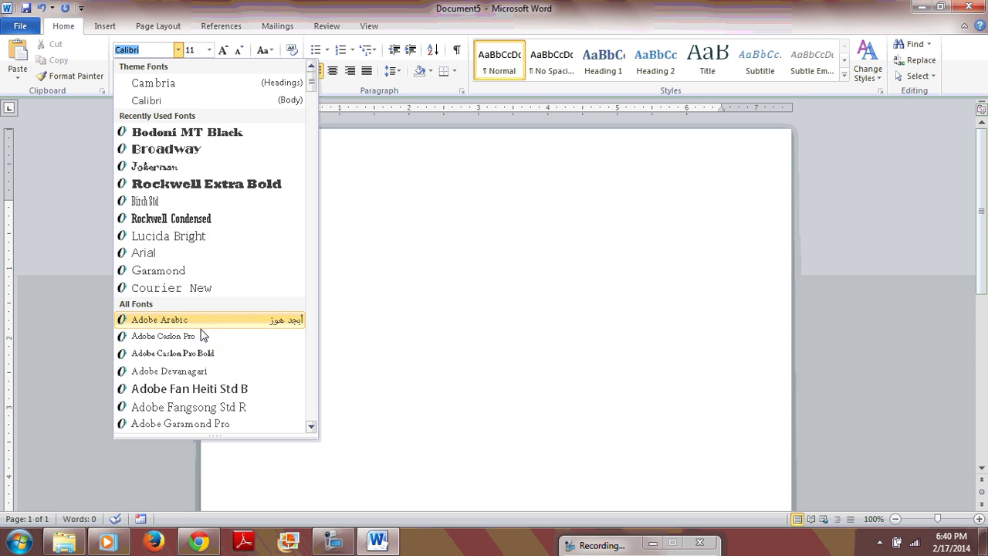
scroll(203, 335, "down", 8)
scroll(202, 335, "up", 2)
scroll(199, 336, "down", 3)
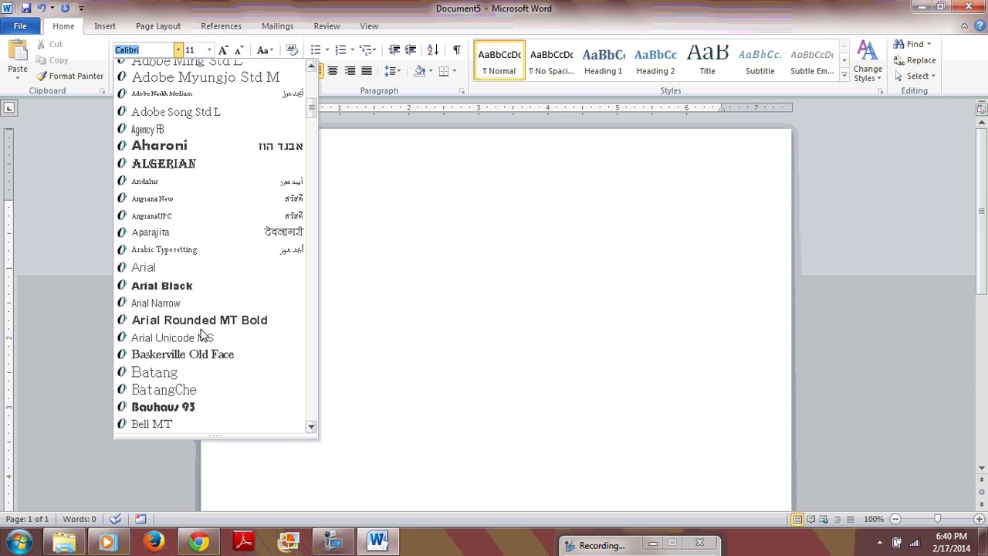
left_click(193, 235)
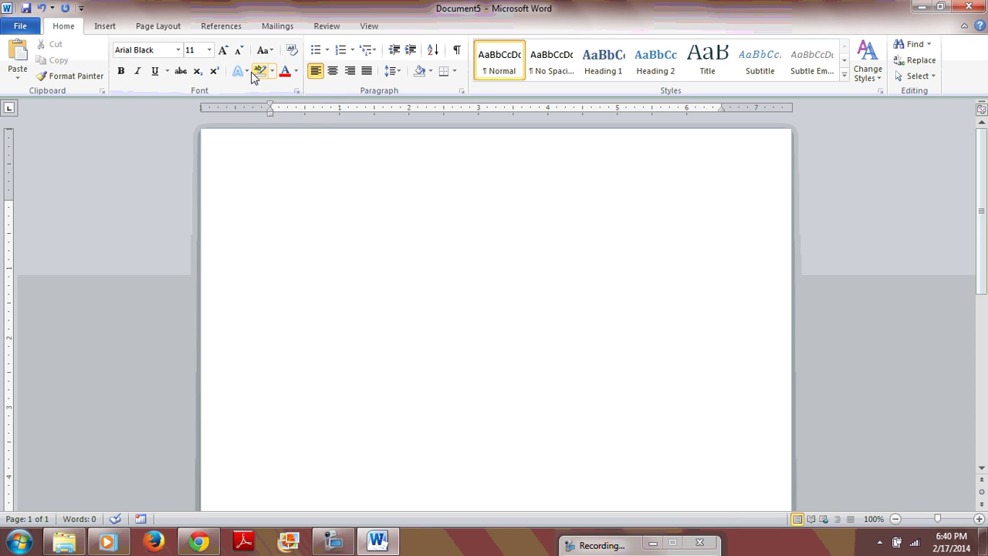
Set the font size to 20 and enlarge it step by step to 90 points with Grow Font
left_click(208, 50)
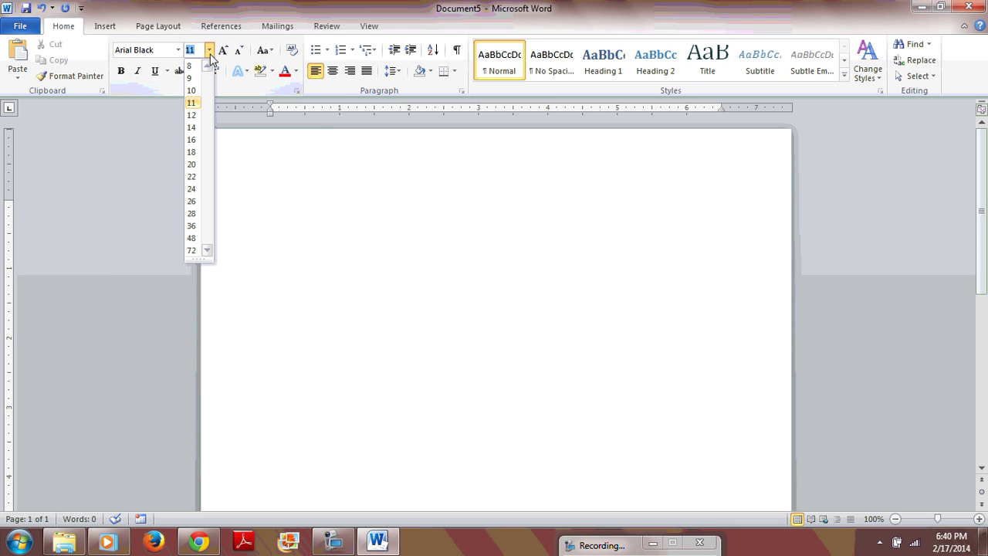
left_click(193, 163)
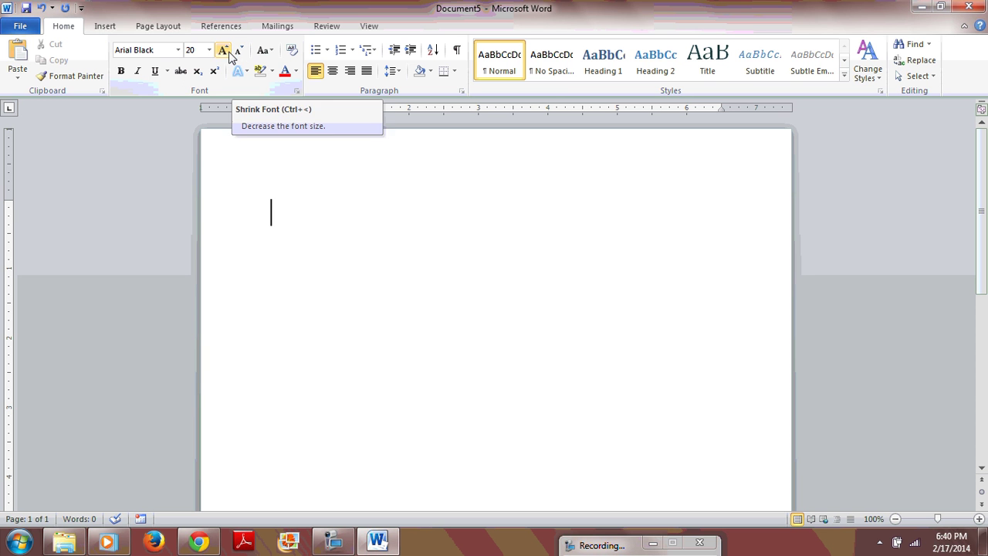
left_click(224, 50)
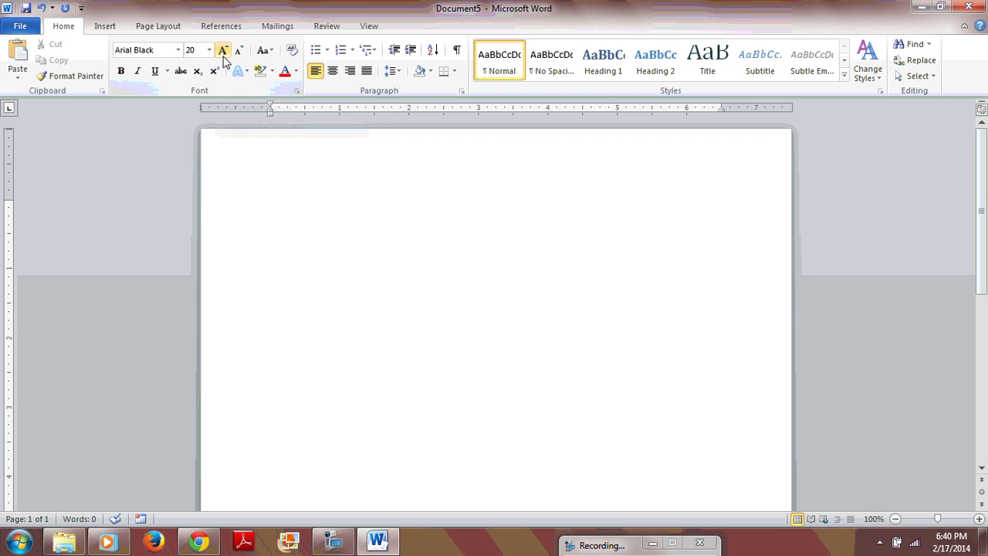
left_click(224, 50)
left_click(224, 51)
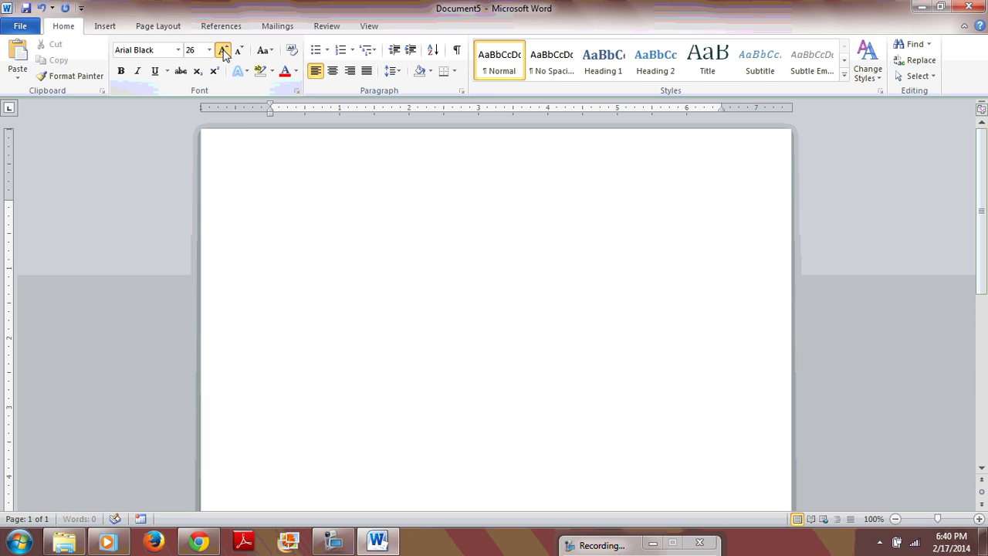
left_click(224, 51)
left_click(223, 50)
left_click(223, 50)
left_click(223, 50)
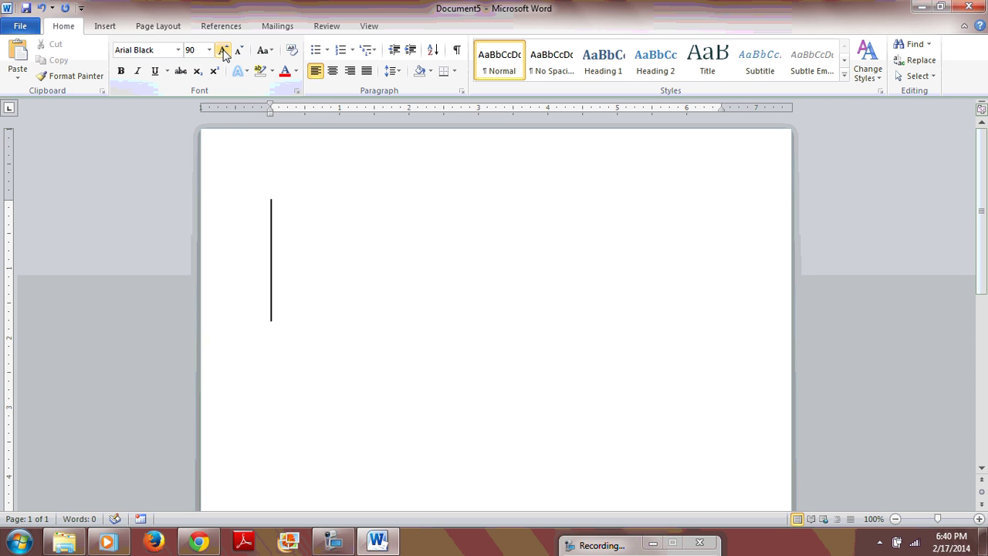
Reduce the font size step by step to 14 points with Shrink Font
left_click(240, 51)
left_click(240, 51)
left_click(240, 51)
left_click(240, 51)
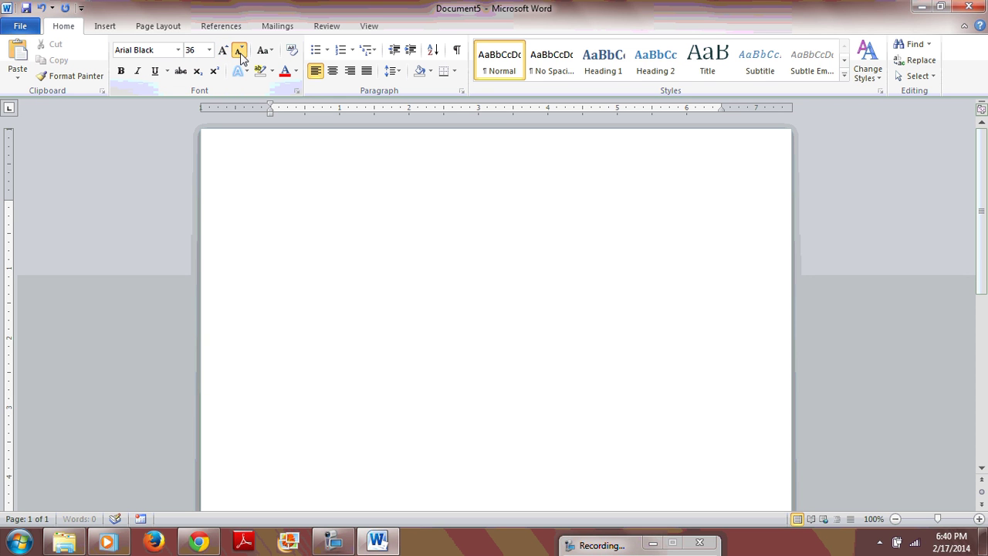
left_click(240, 51)
left_click(240, 50)
left_click(240, 50)
left_click(240, 50)
left_click(240, 51)
Examine the Text Effects gallery without applying an effect
left_click(139, 73)
left_click(246, 71)
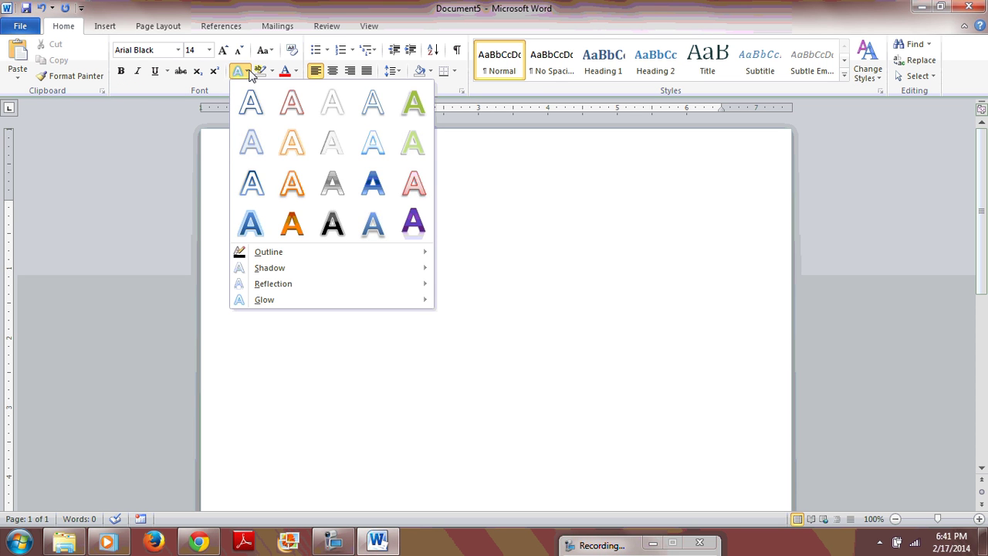
left_click(247, 74)
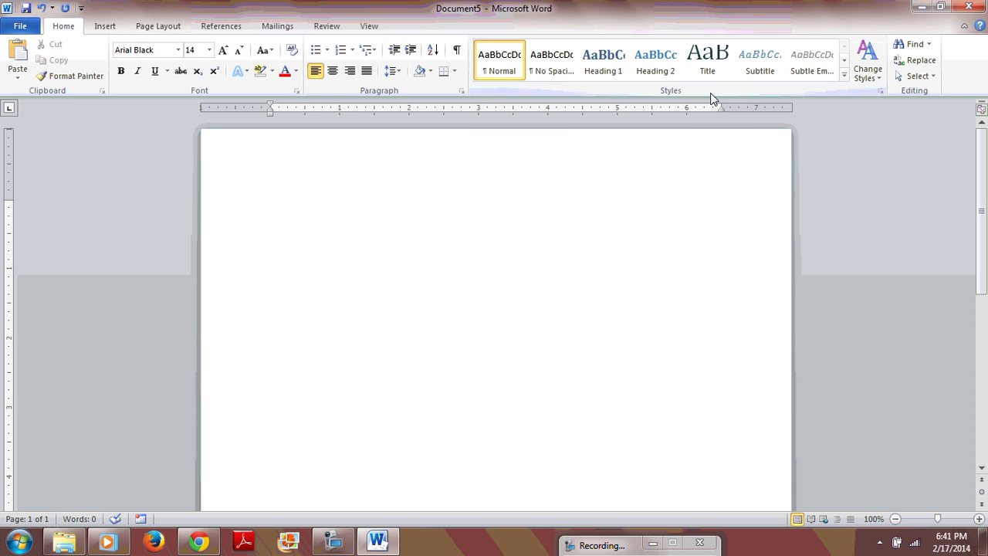
Examine the basic and advanced settings in the Font dialog and the Bullet Library, leaving everything as it is
left_click(297, 91)
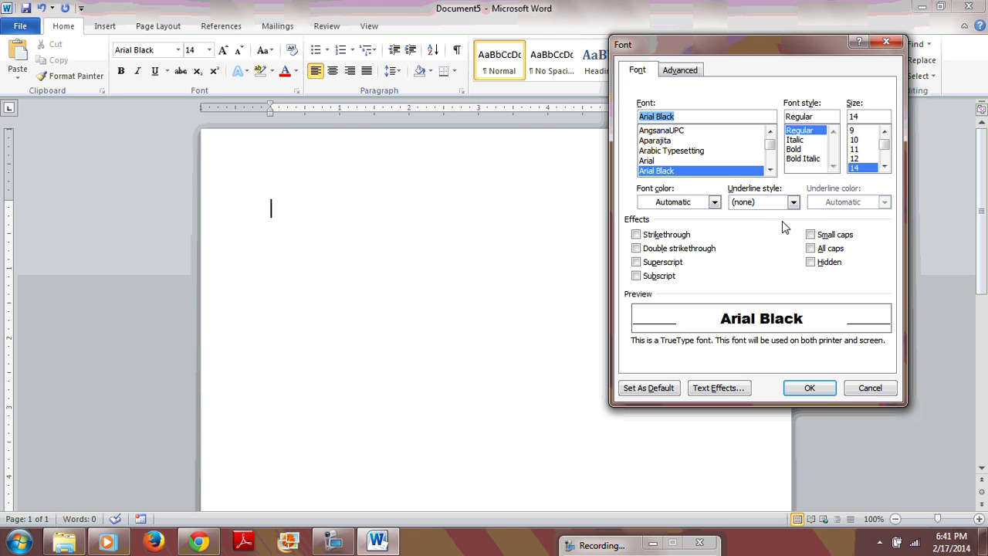
left_click(682, 71)
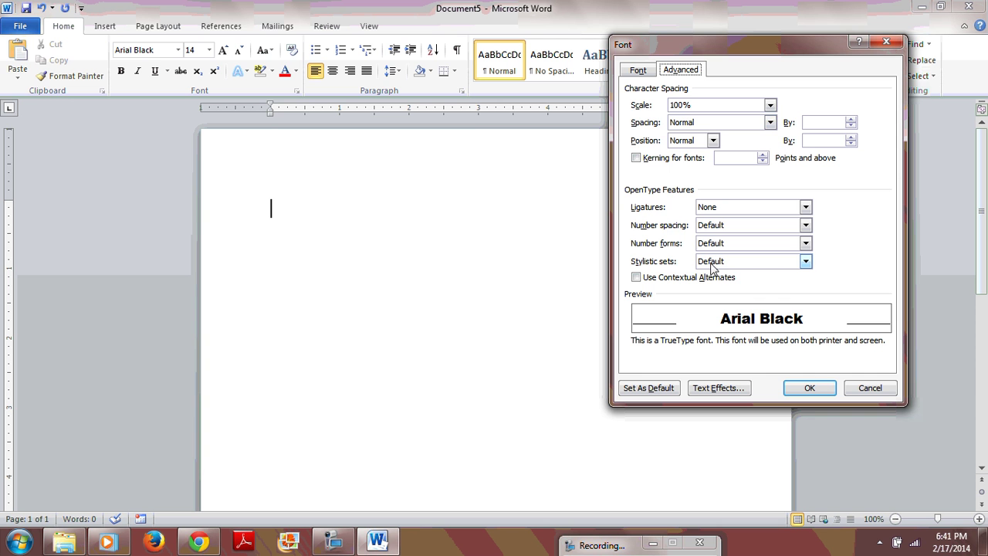
left_click(635, 70)
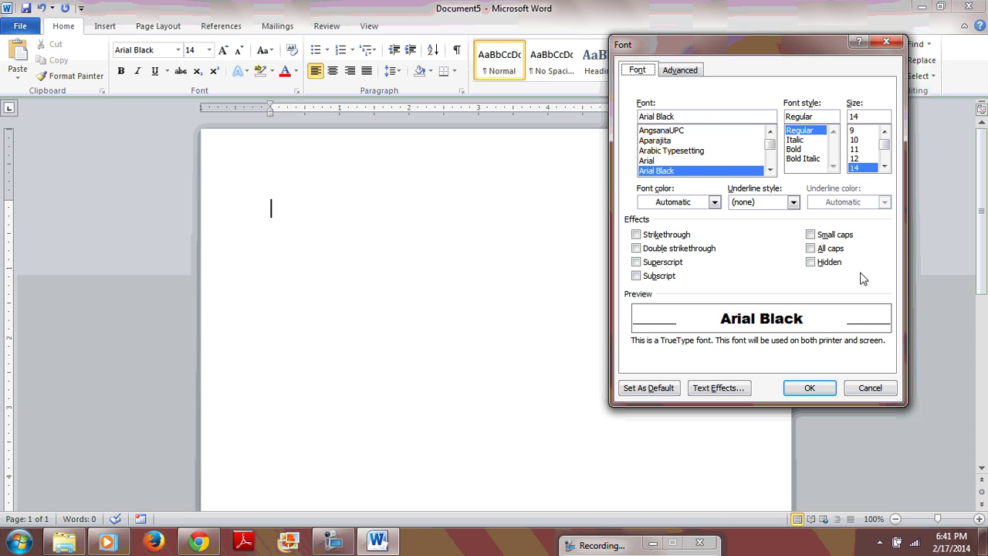
left_click(809, 391)
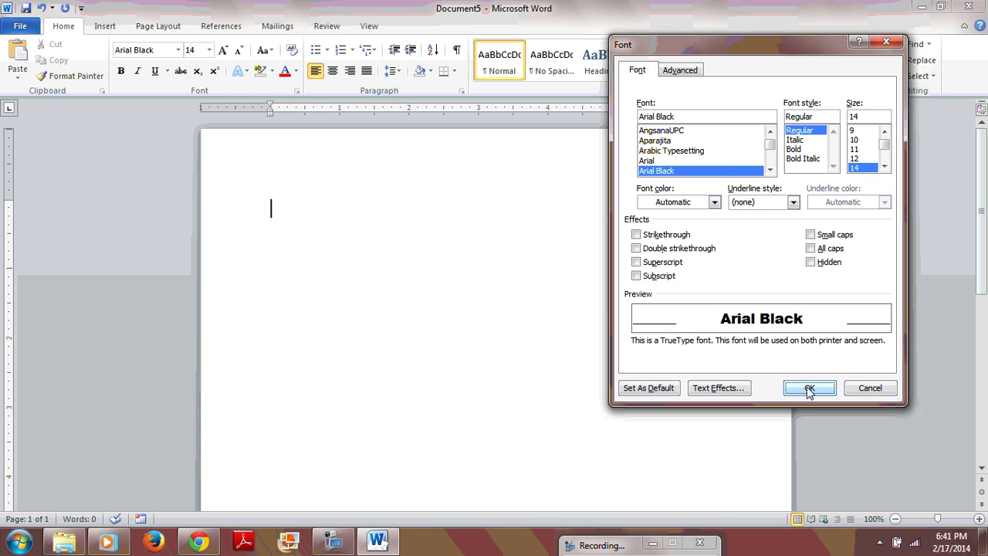
left_click(327, 50)
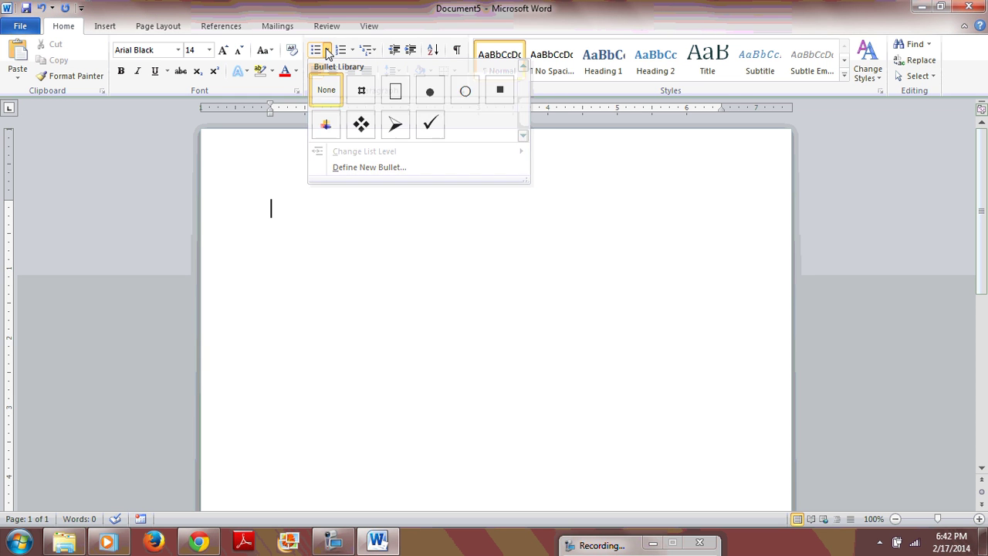
left_click(327, 50)
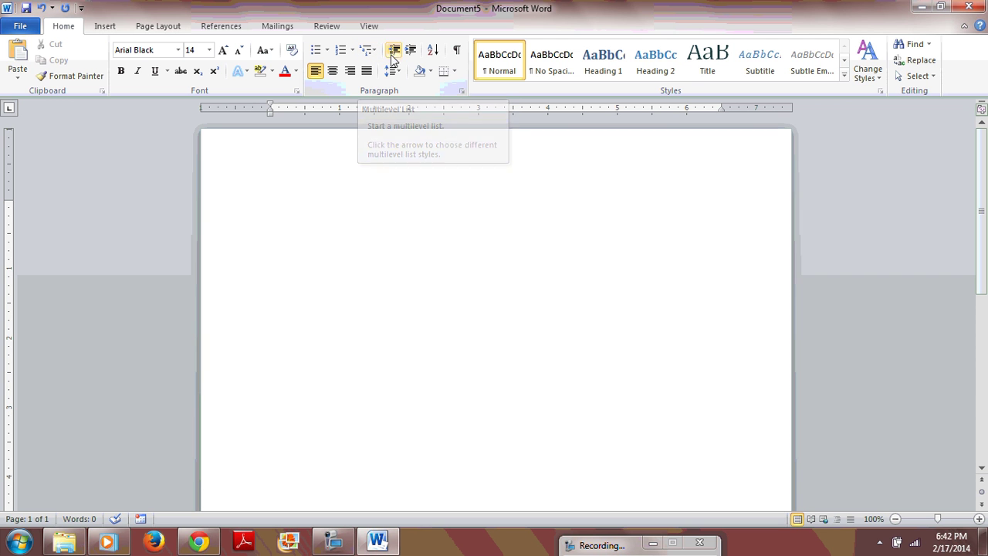
With formatting marks shown, add two empty paragraphs and a tab with spaces on the first line, and toggle the marks off and on
left_click(458, 52)
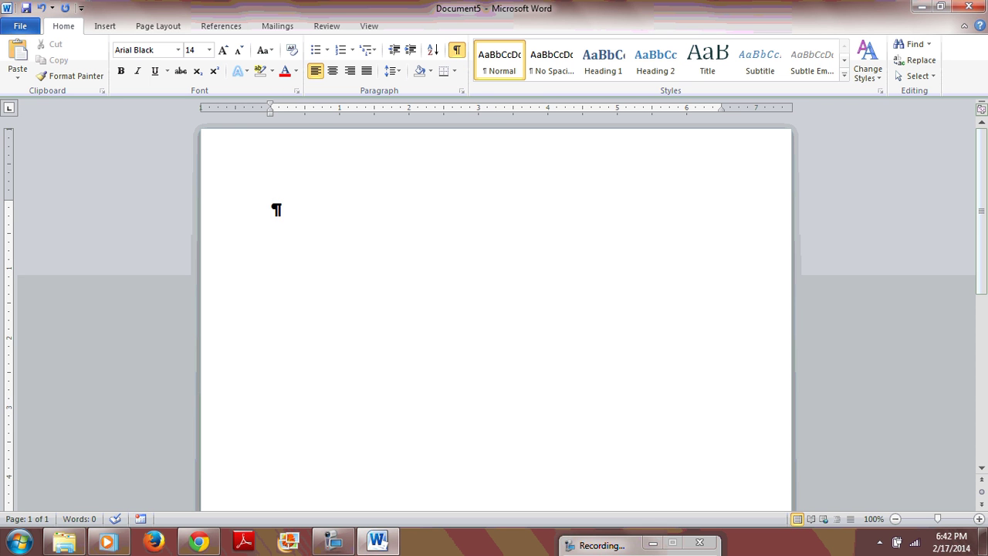
key("Return")
key("Return")
key("Up")
key("Up")
key("Tab")
left_click(457, 50)
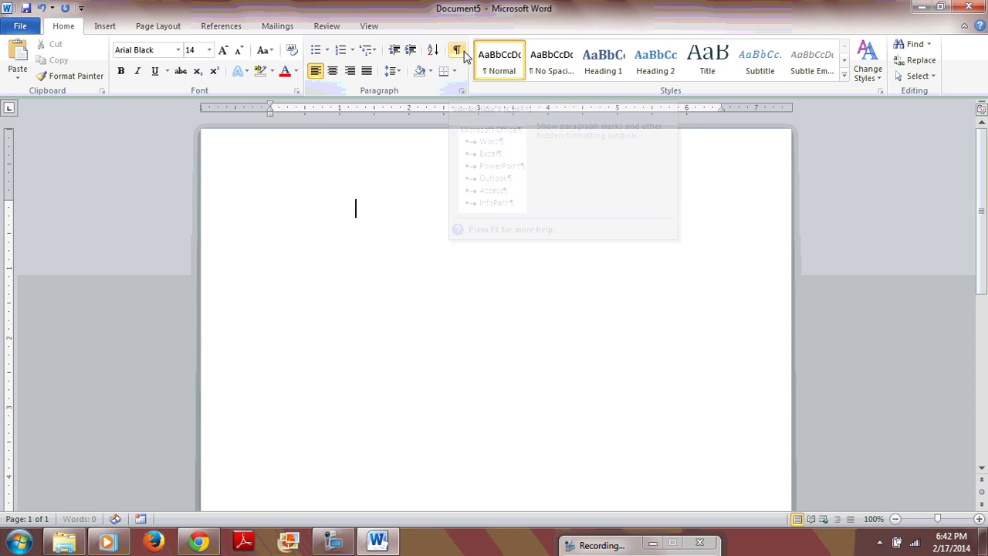
left_click(464, 52)
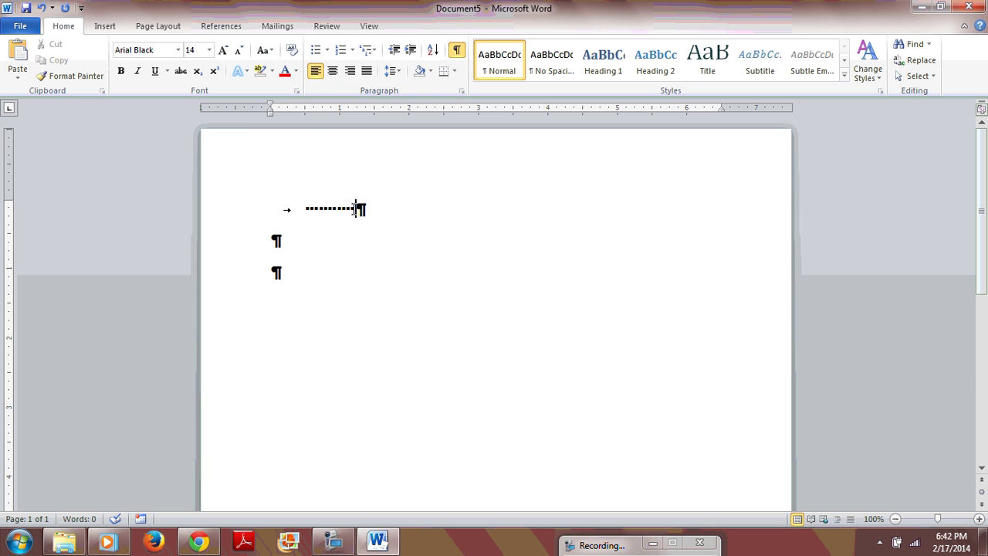
Delete the spaces, the tab and the extra empty paragraphs so only one empty paragraph remains
left_click_drag(355, 209, 305, 210)
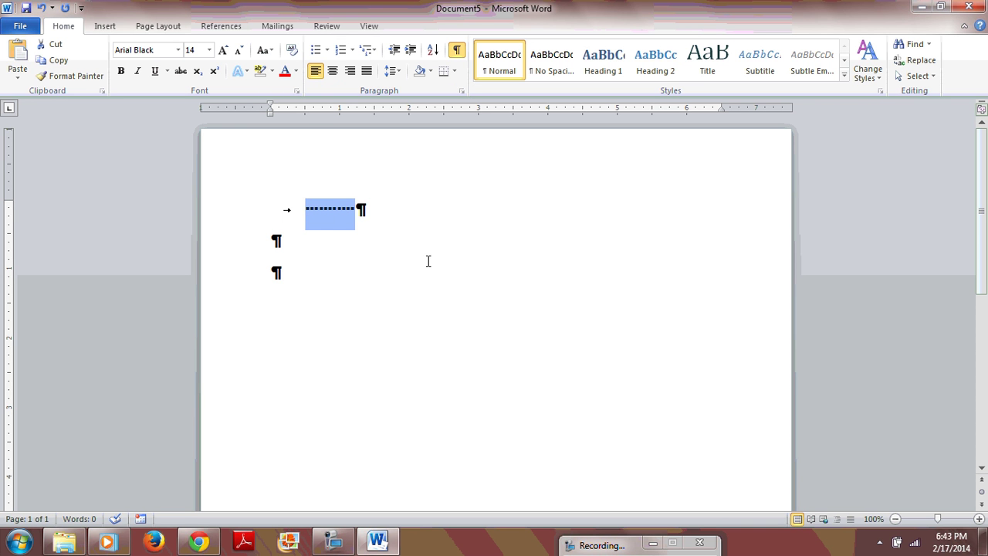
key("Delete")
key("Delete")
key("Delete")
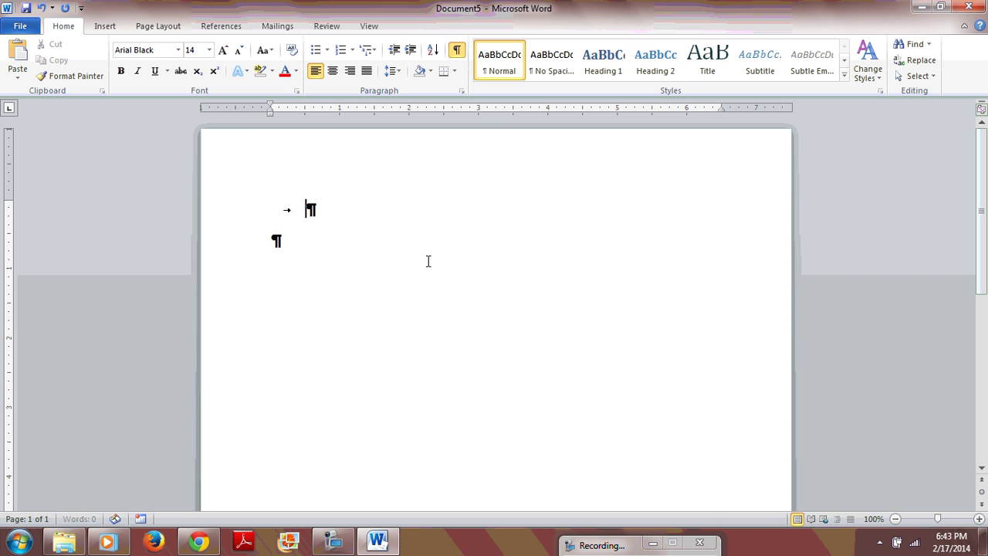
key("BackSpace")
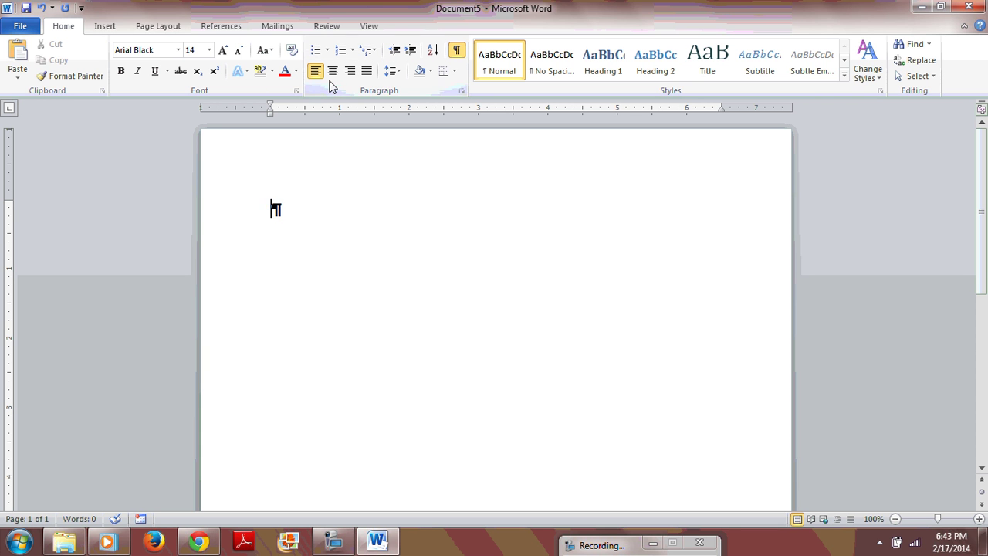
left_click(633, 544)
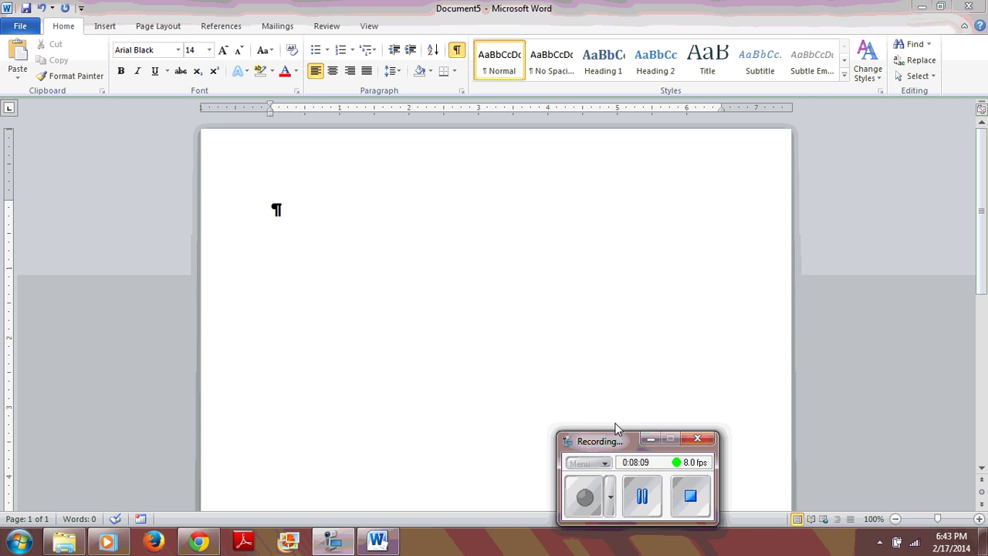
left_click_drag(617, 417, 617, 547)
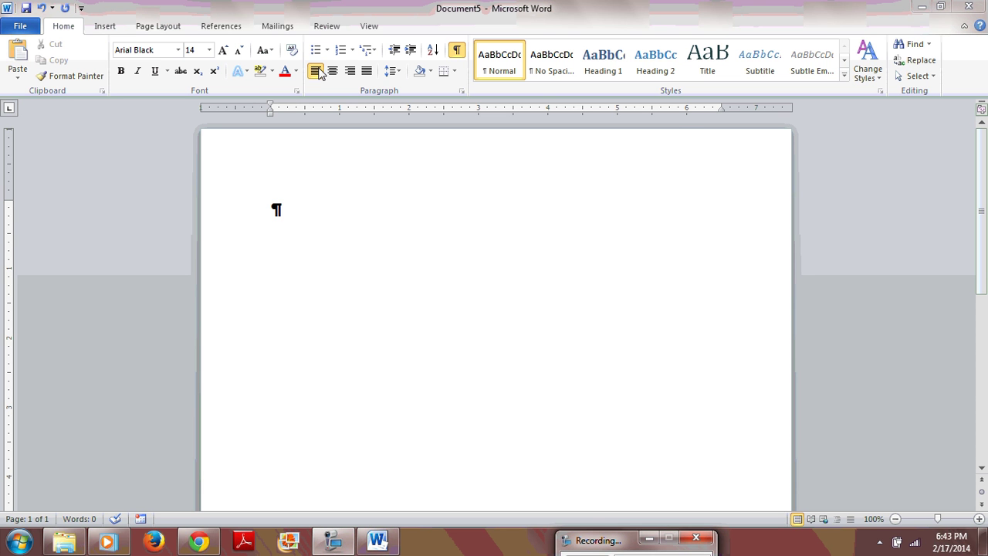
Hide the formatting marks and take the empty paragraph through left, centered and right alignment, ending with Justify
left_click(457, 51)
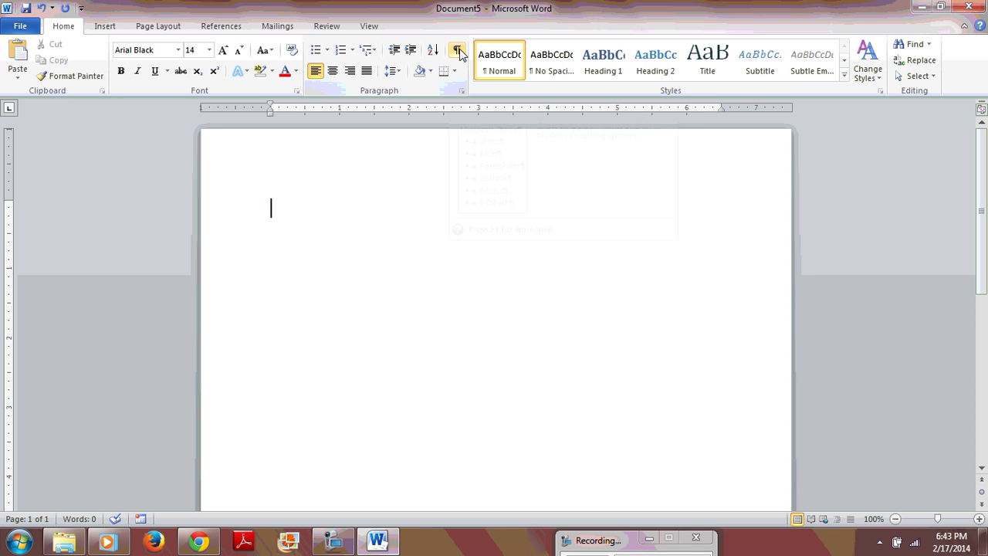
left_click(315, 72)
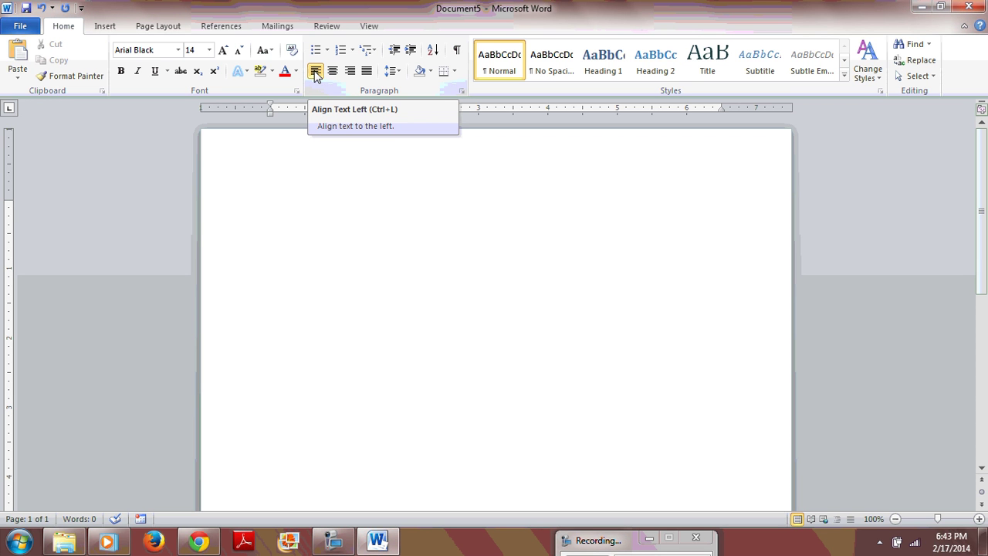
left_click(331, 71)
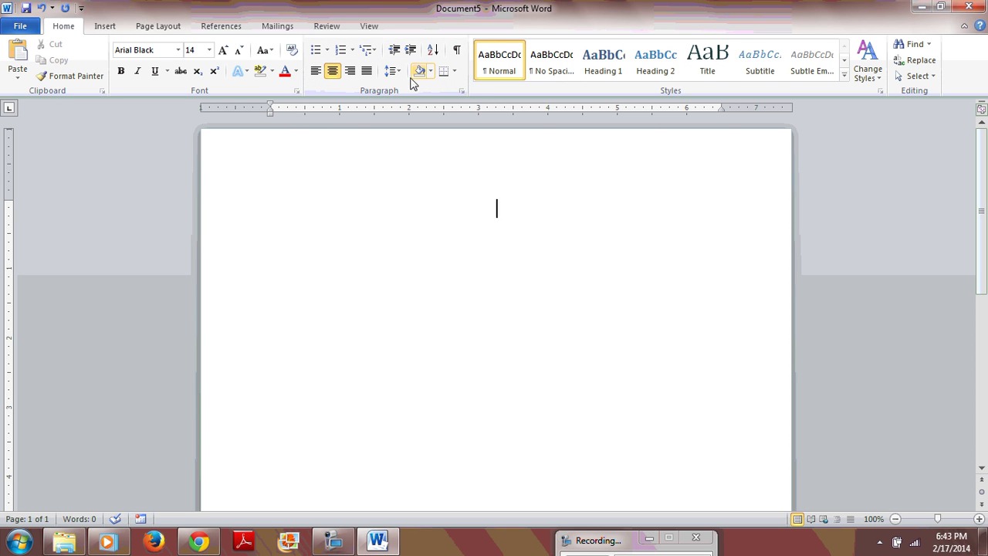
left_click(350, 72)
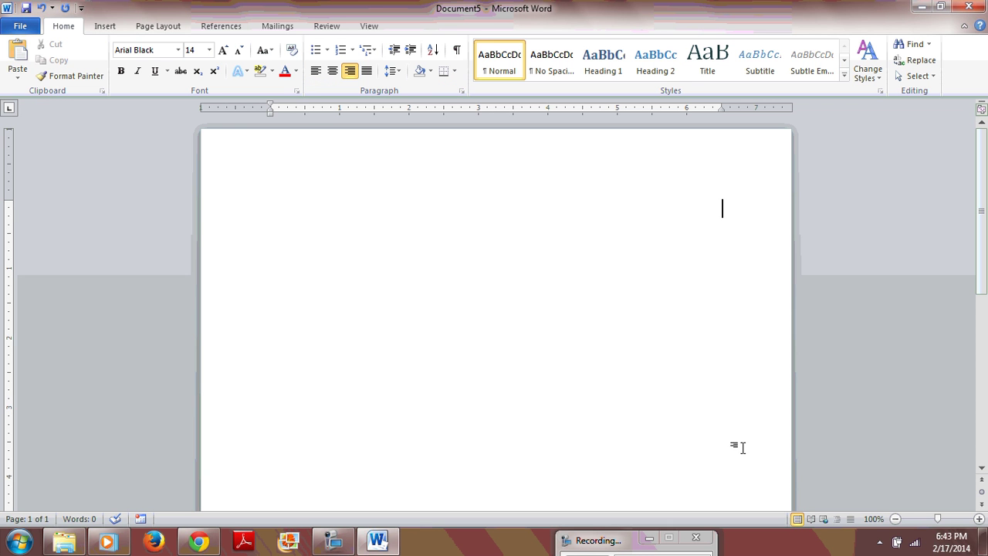
left_click(365, 73)
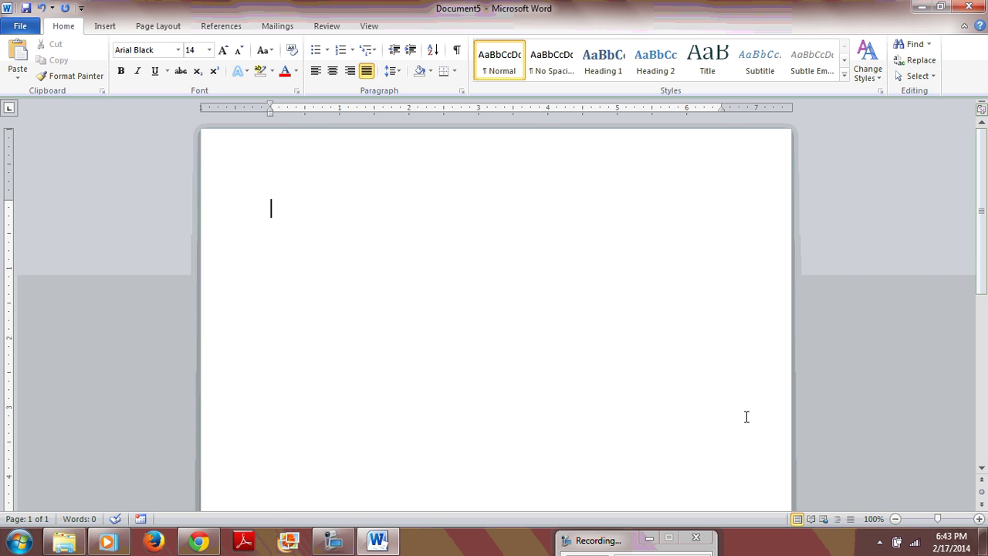
Check the empty paragraph's spacing settings in the Paragraph dialog and apply the No Spacing style
left_click(398, 71)
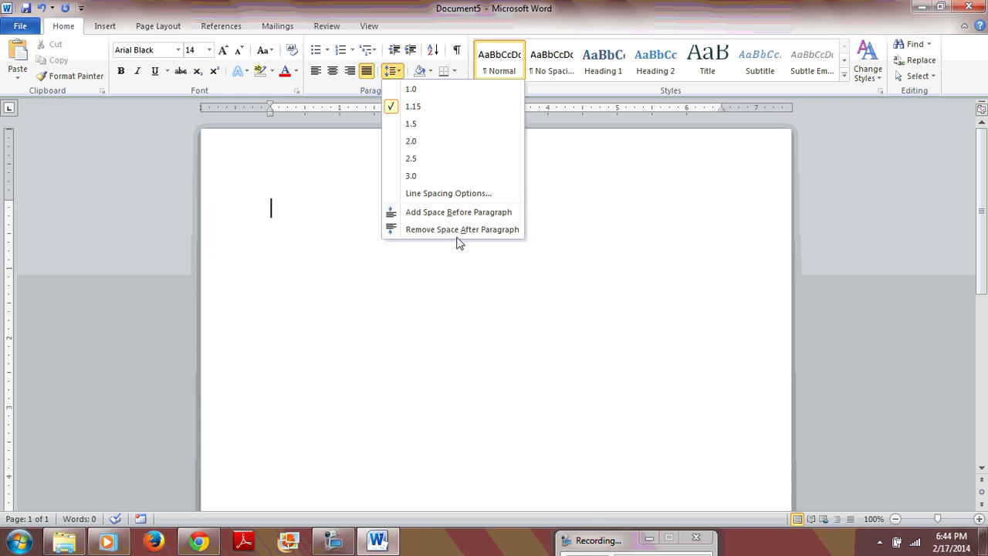
left_click(450, 195)
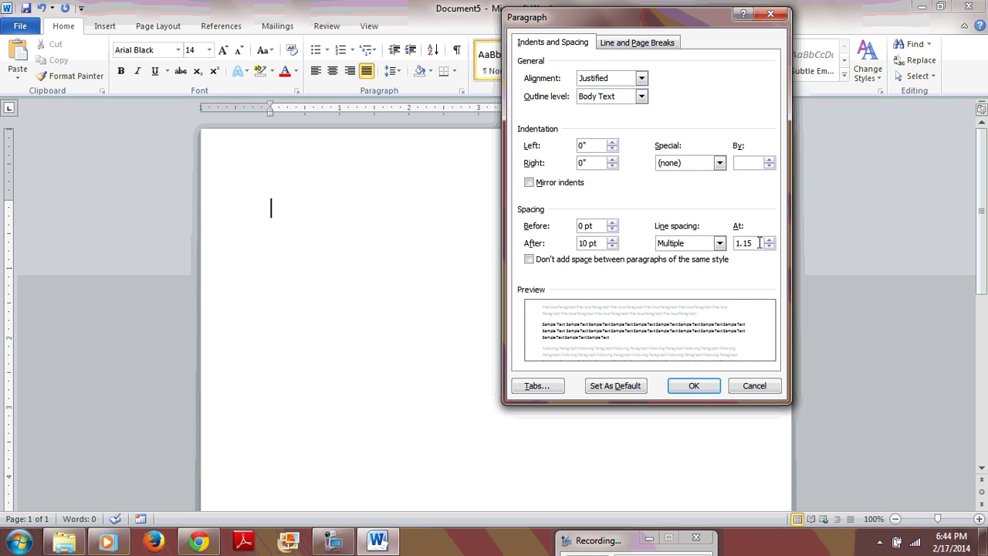
left_click(690, 385)
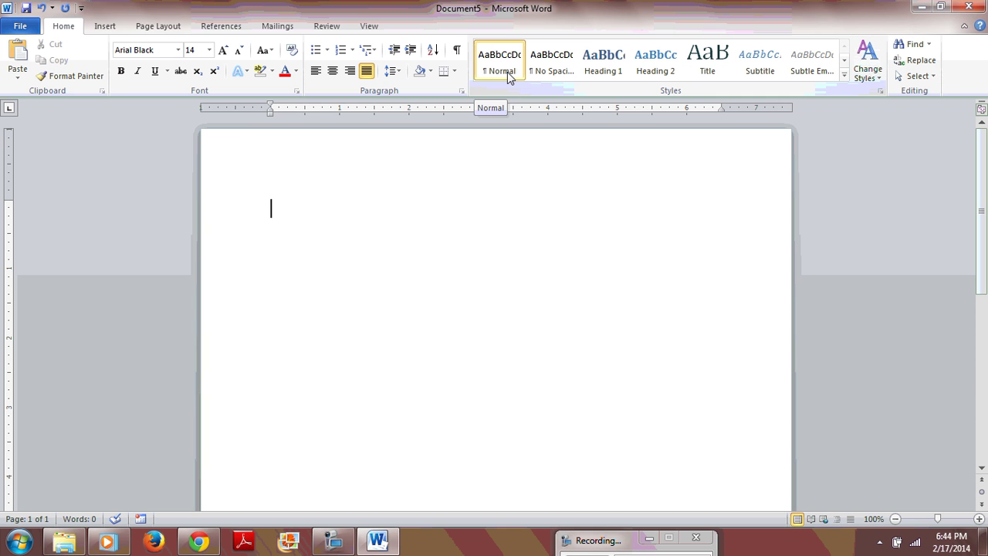
left_click(542, 71)
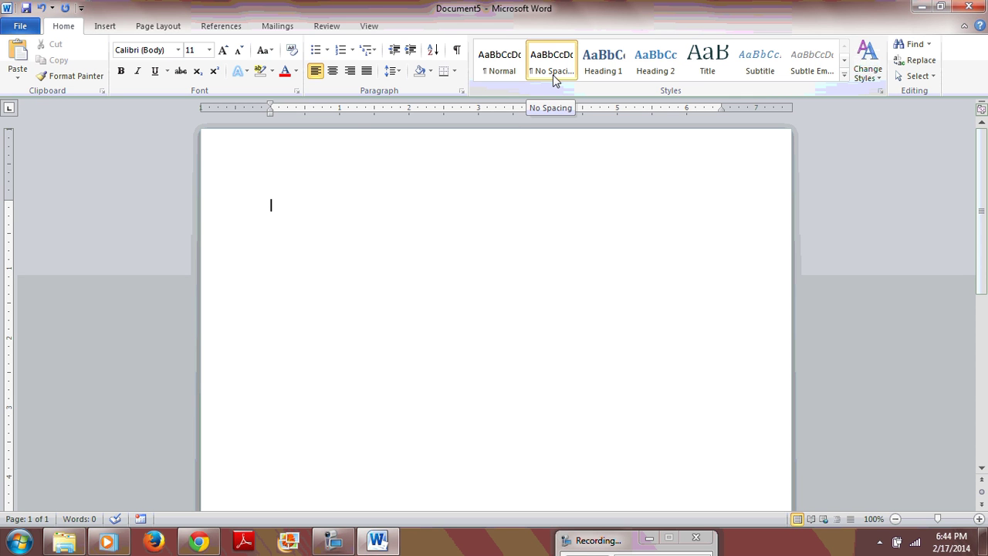
Examine the paragraph's line spacing, alignment choices, and line and page break settings, leaving them as they are
left_click(394, 71)
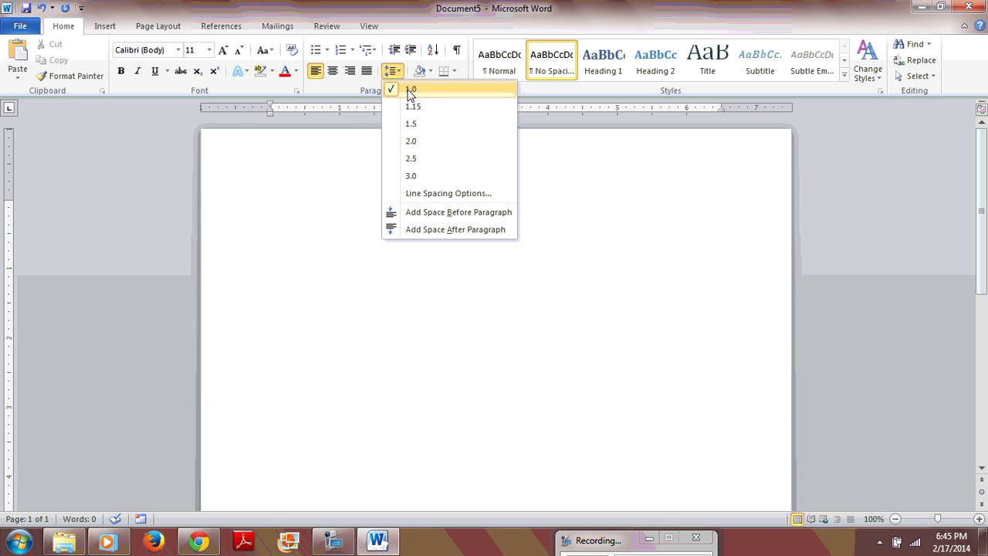
left_click(445, 194)
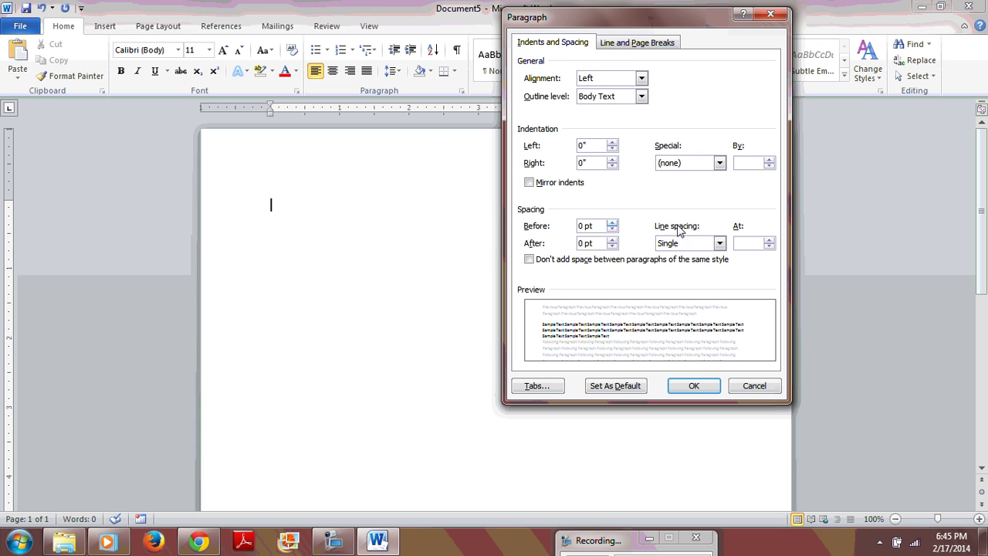
left_click(616, 83)
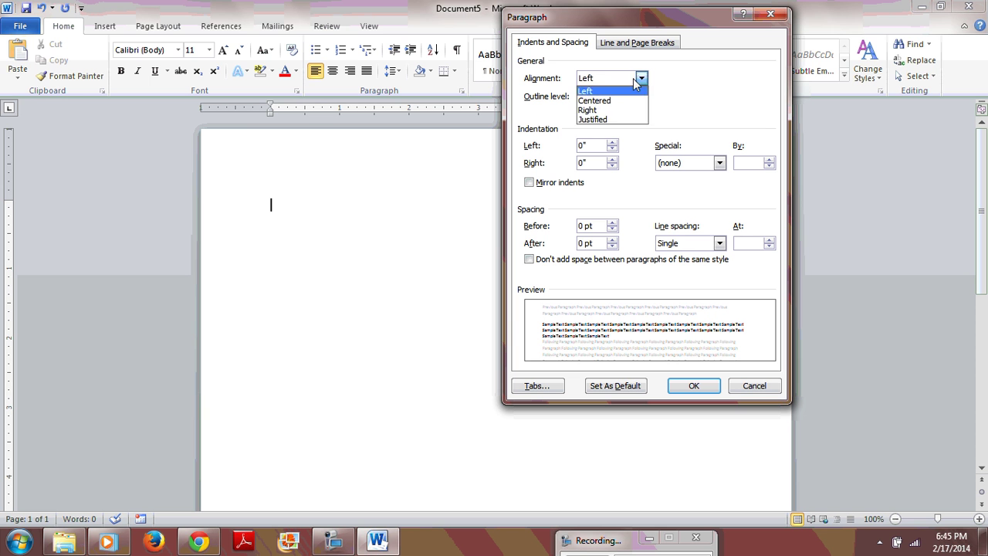
left_click(610, 90)
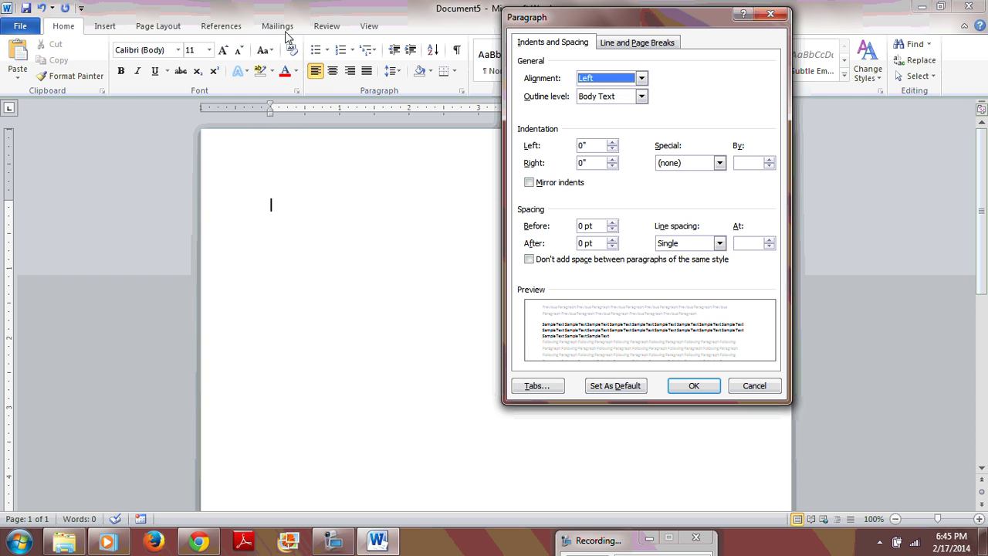
left_click(646, 41)
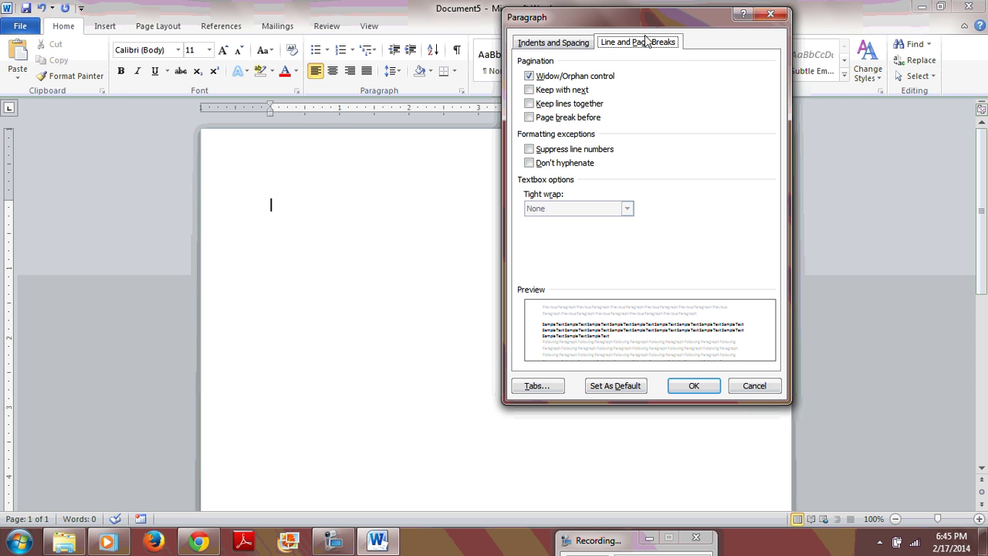
left_click(749, 389)
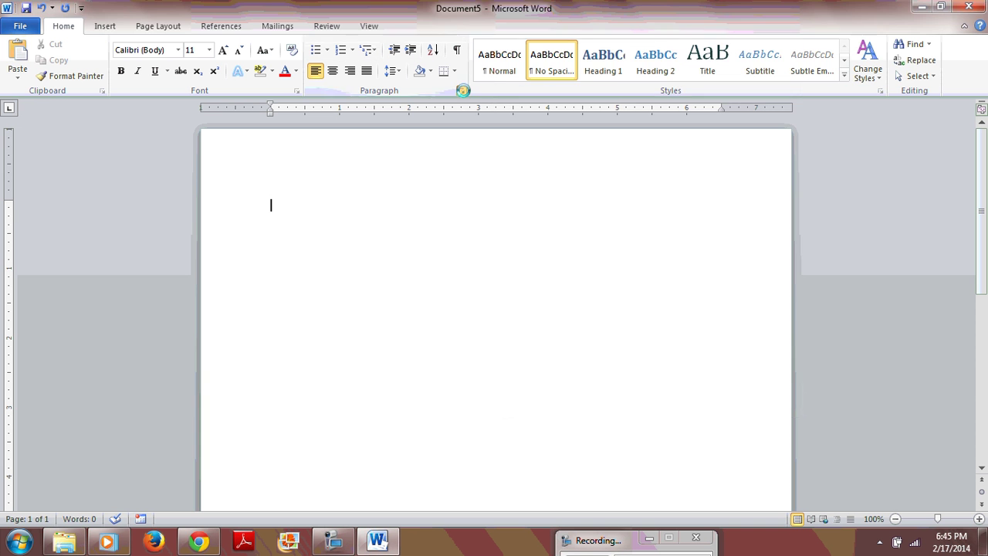
left_click(461, 91)
left_click_drag(678, 17, 790, 18)
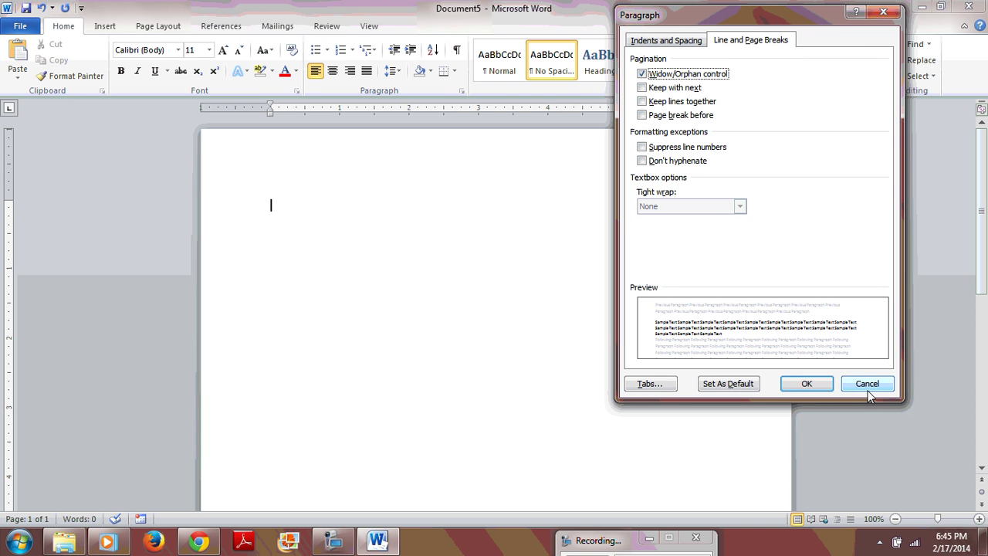
left_click(824, 387)
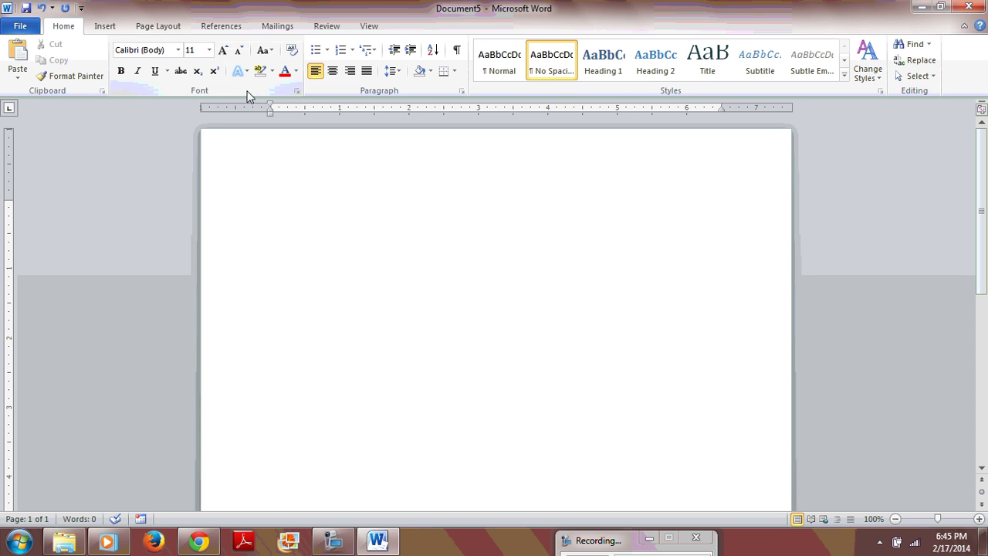
Examine the insertable elements and the gallery of built-in equations
left_click(108, 27)
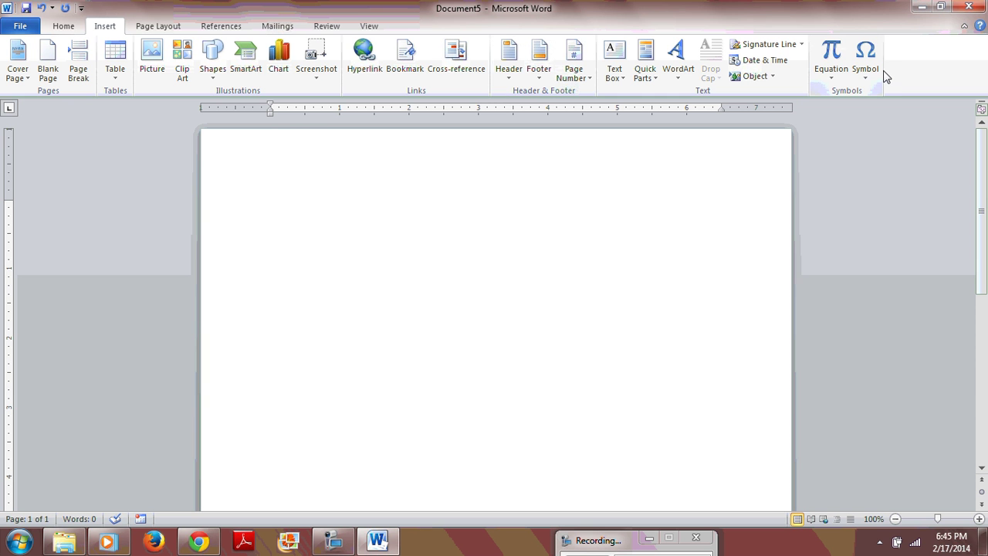
left_click(833, 76)
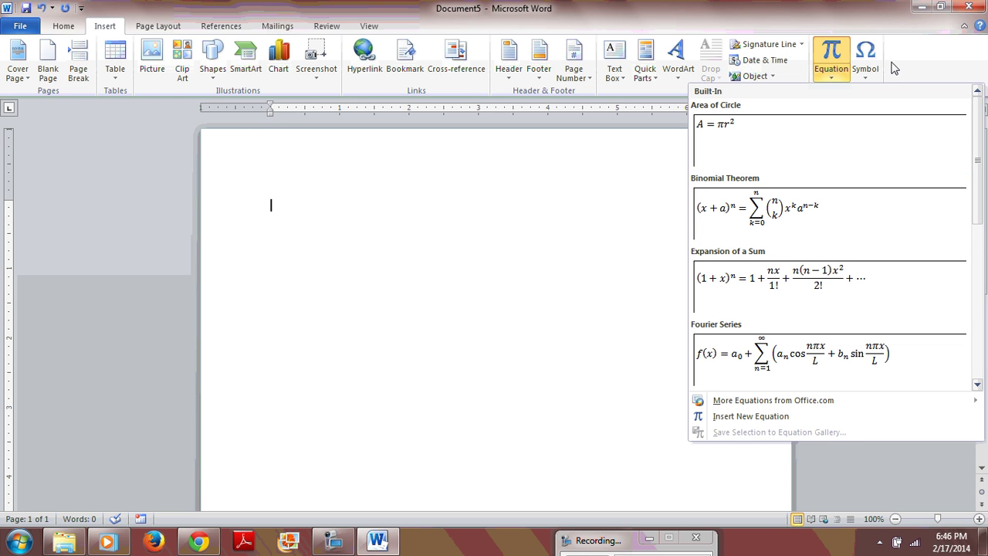
Insert the heart symbol from the Symbol font, character code 169, on the first line
left_click(868, 71)
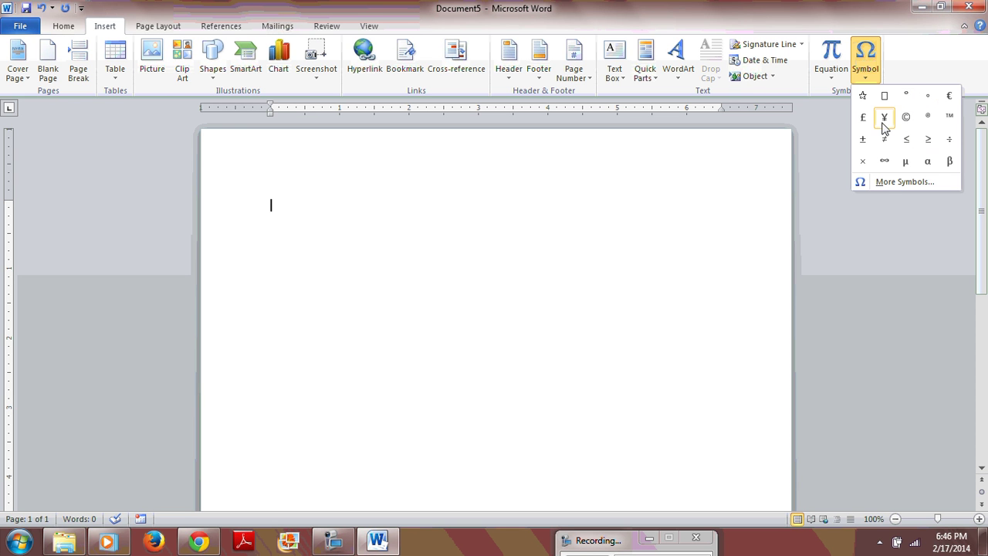
left_click(904, 186)
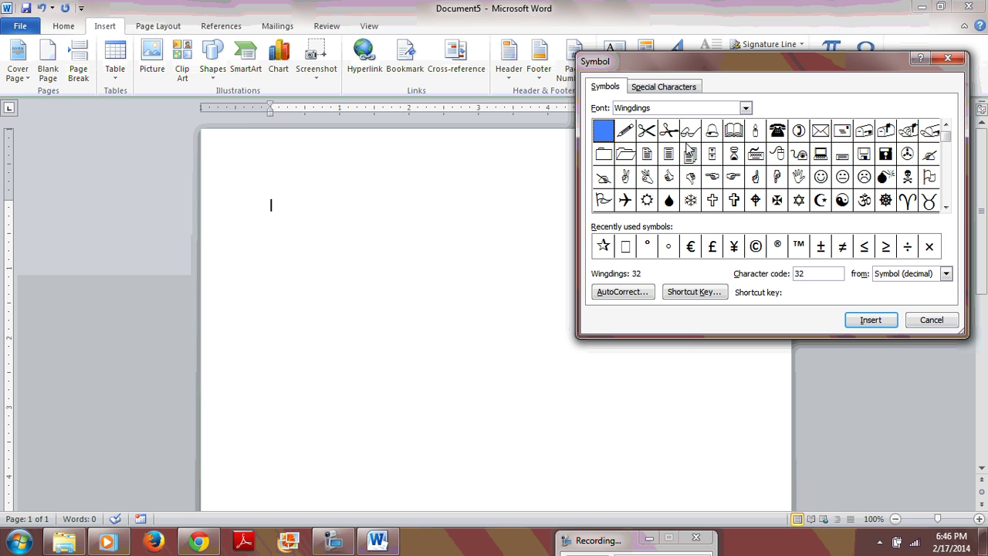
left_click(745, 110)
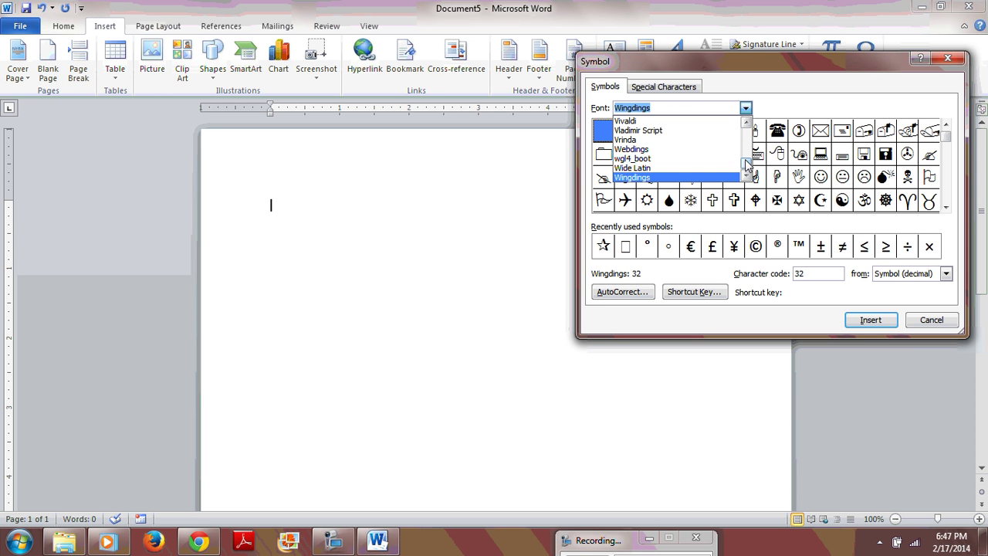
left_click_drag(746, 164, 747, 165)
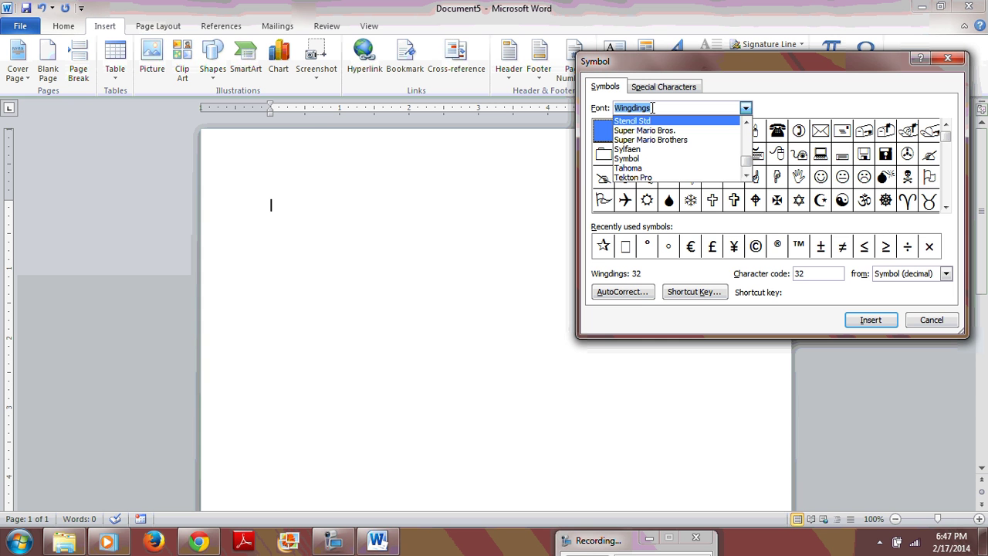
left_click(633, 158)
left_click_drag(946, 136, 947, 170)
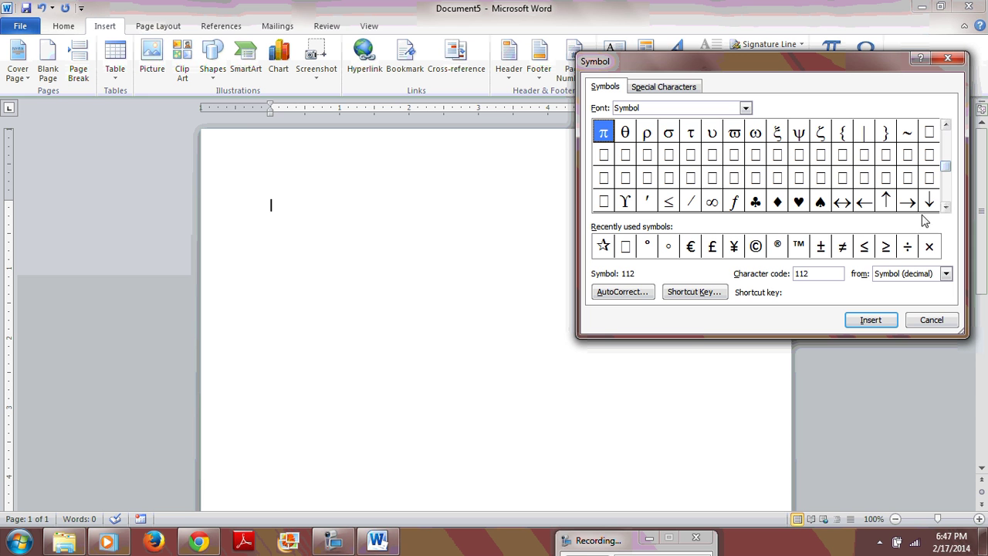
left_click(800, 202)
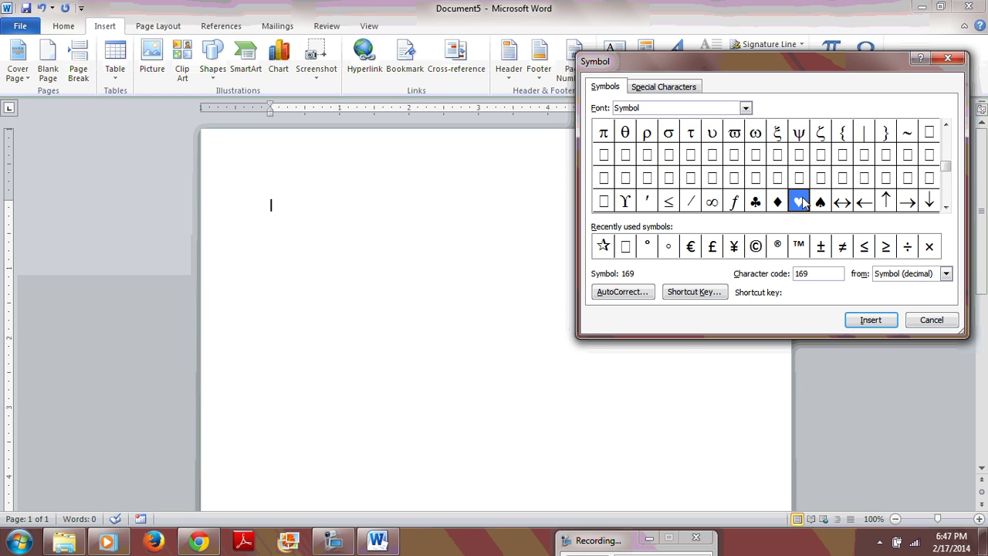
left_click(872, 320)
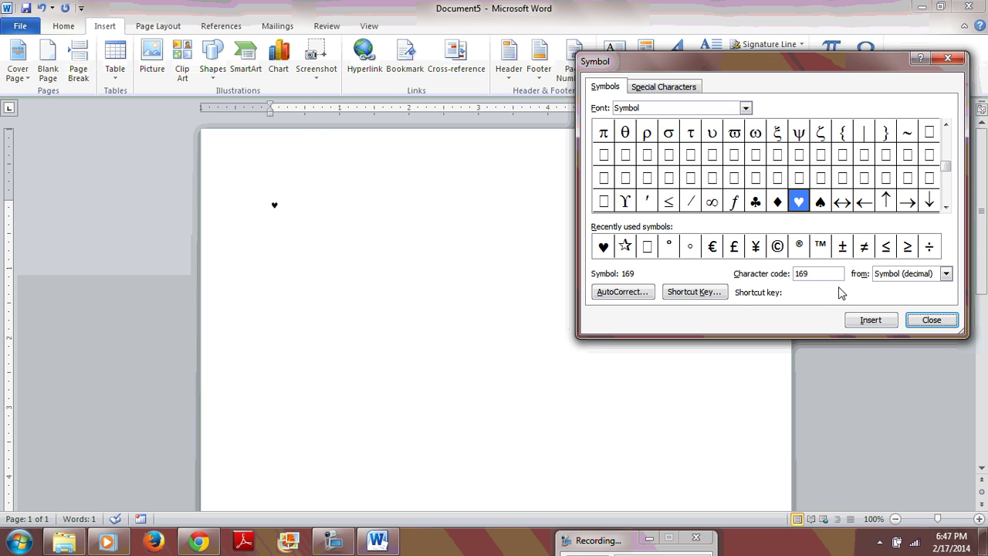
left_click(930, 319)
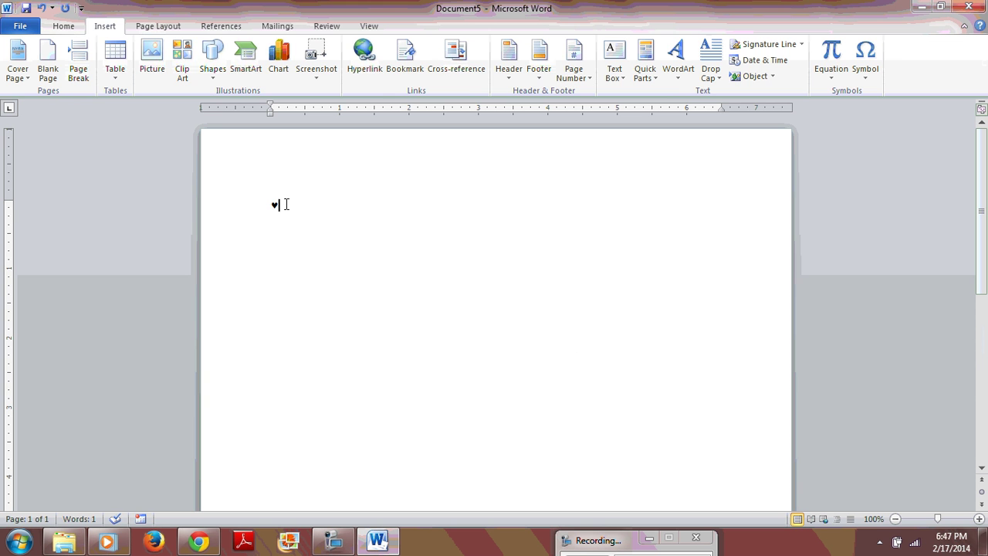
Enlarge the heart symbol to font size 72 and color it red
left_click_drag(285, 204, 262, 201)
left_click(63, 24)
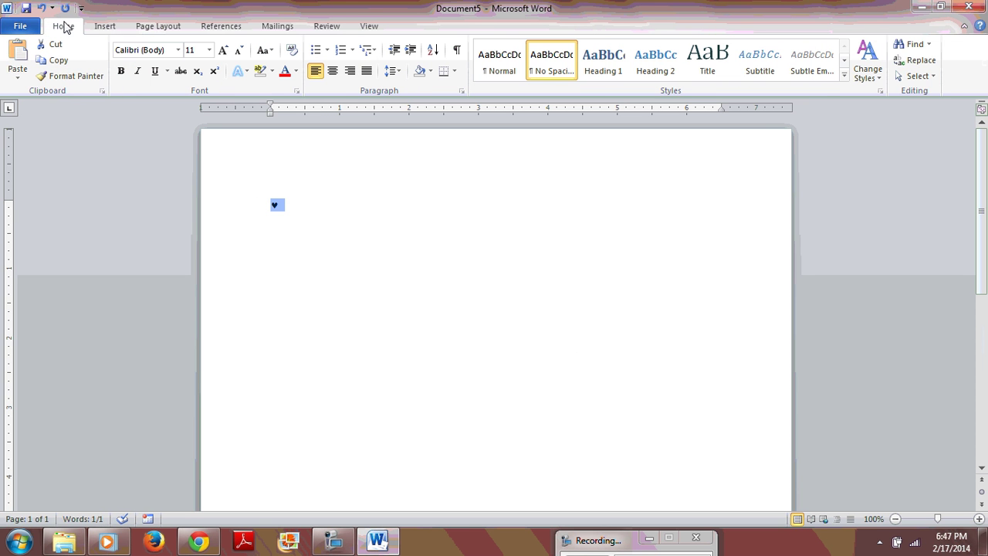
left_click(224, 52)
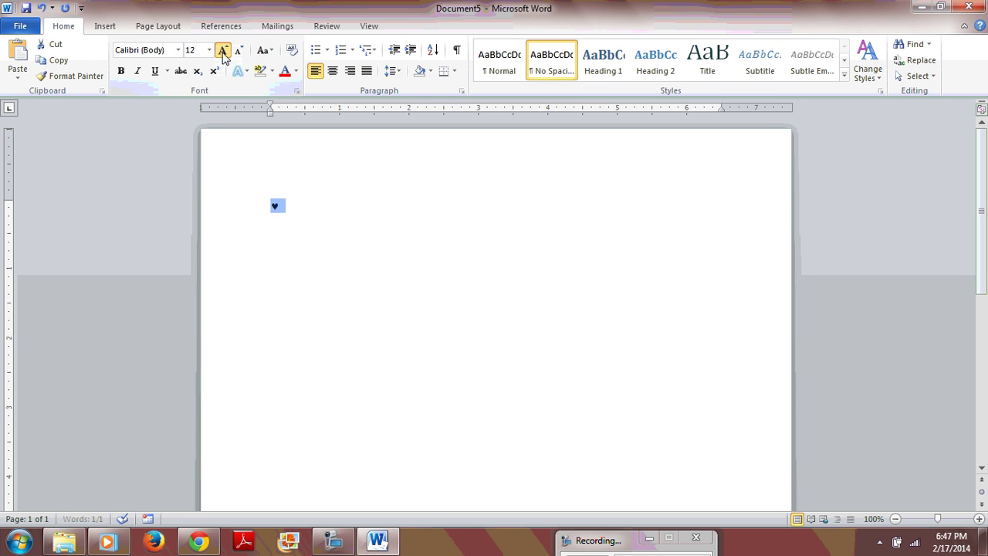
left_click(224, 53)
left_click(224, 52)
left_click(224, 52)
left_click(224, 52)
left_click(224, 52)
left_click(224, 52)
left_click(224, 52)
left_click(223, 51)
left_click(223, 51)
left_click(223, 51)
left_click(223, 51)
left_click(223, 51)
left_click(223, 51)
left_click(223, 51)
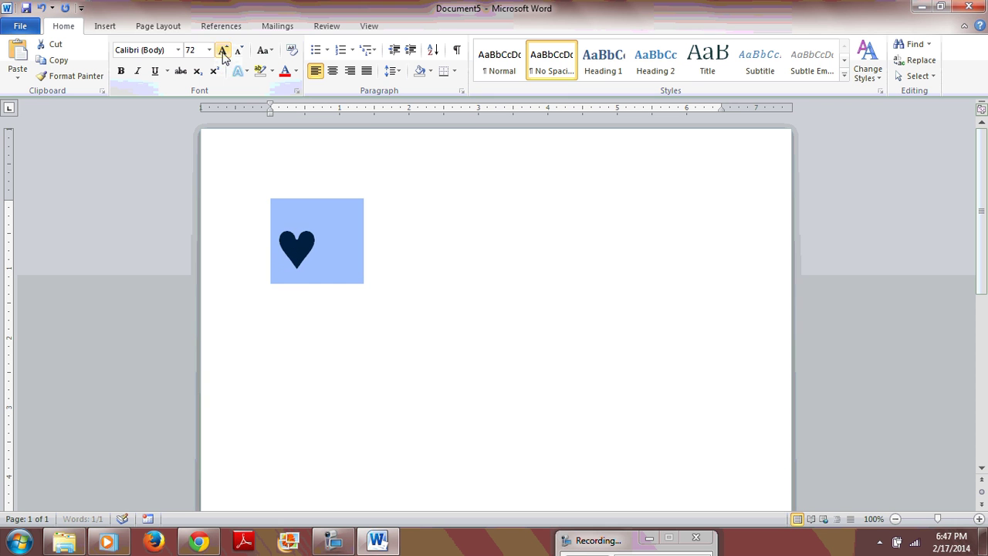
left_click(287, 71)
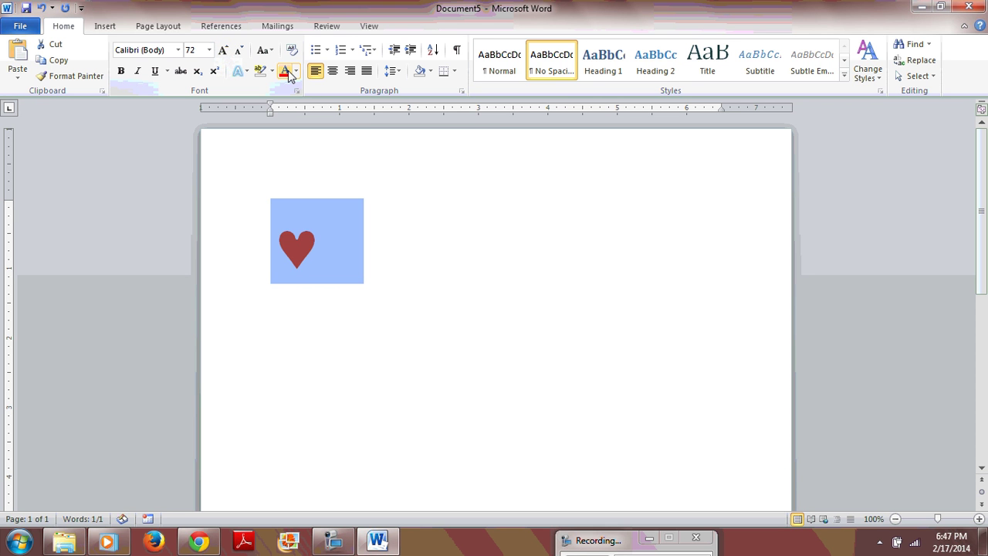
left_click(346, 248)
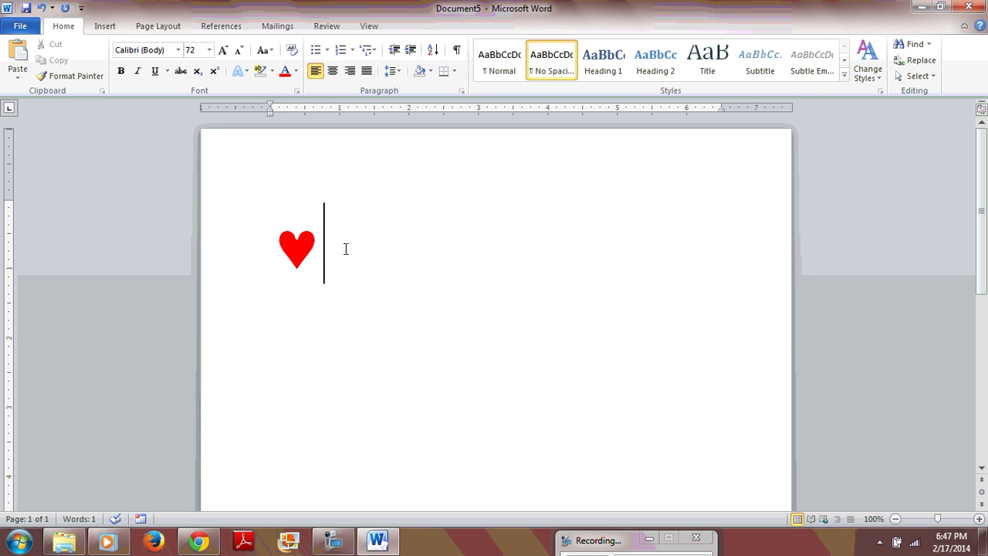
left_click(592, 540)
left_click_drag(579, 392, 521, 443)
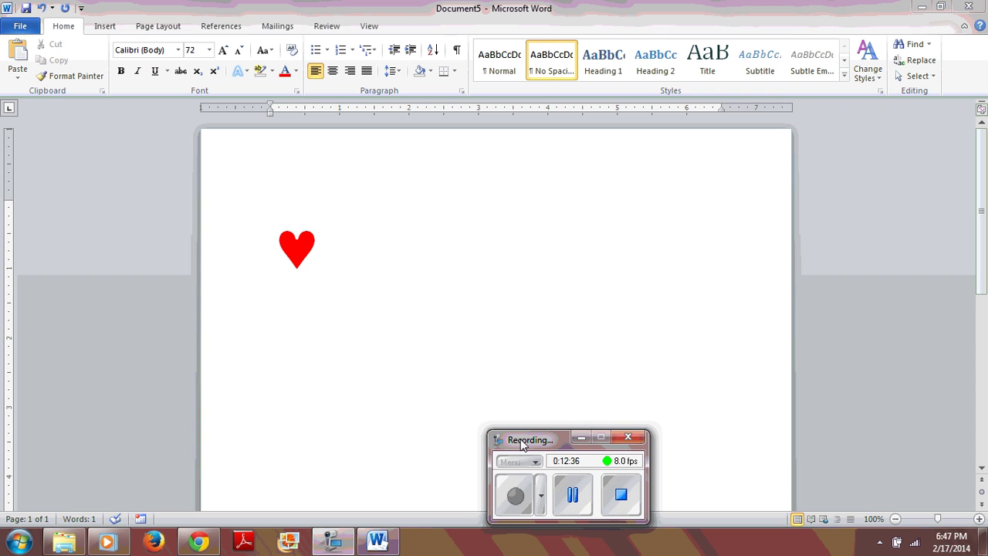